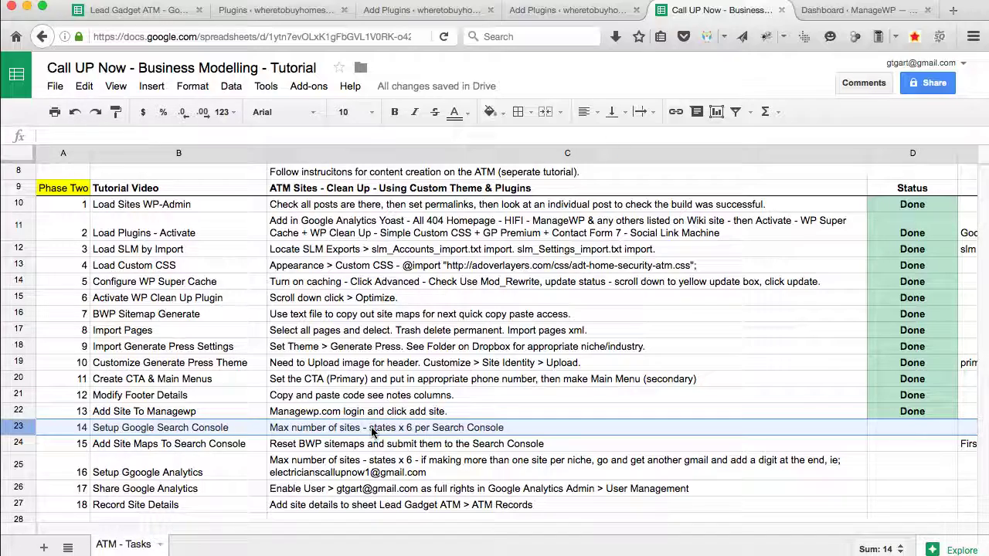
Review the e-mail accounts listed under Google Accounts in the Setup Google Search Console row of the task sheet.
scroll(371, 432, "right", 5)
scroll(370, 431, "right", 15)
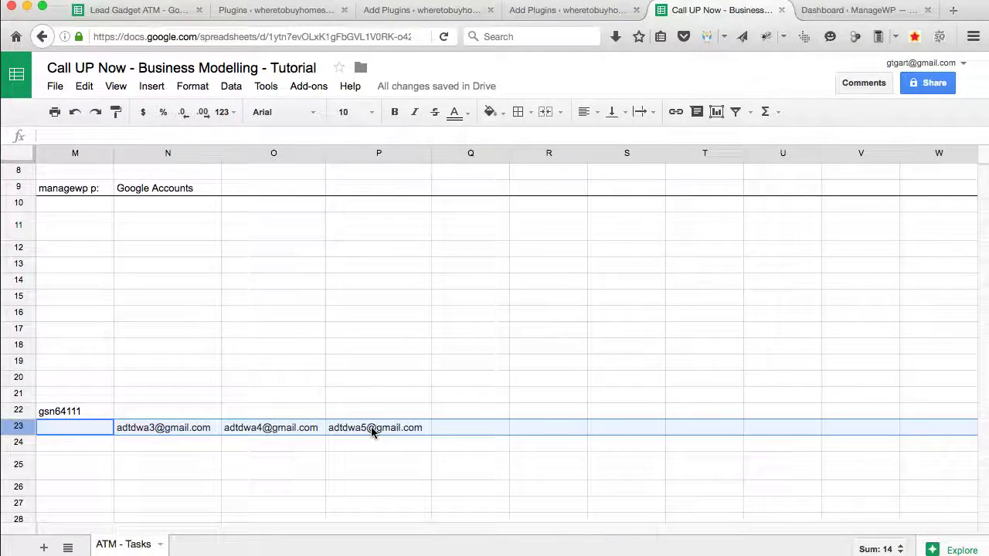
left_click(152, 190)
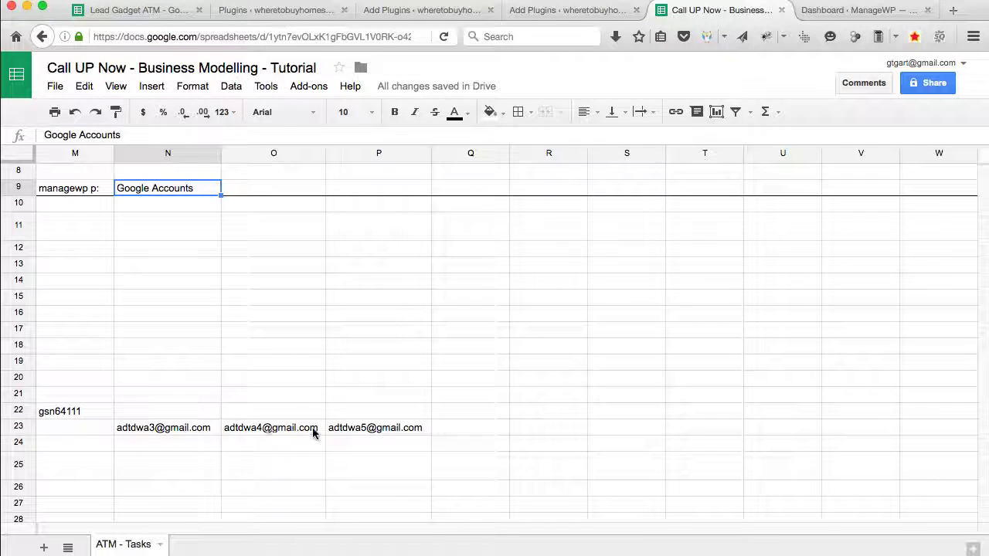
left_click(154, 429)
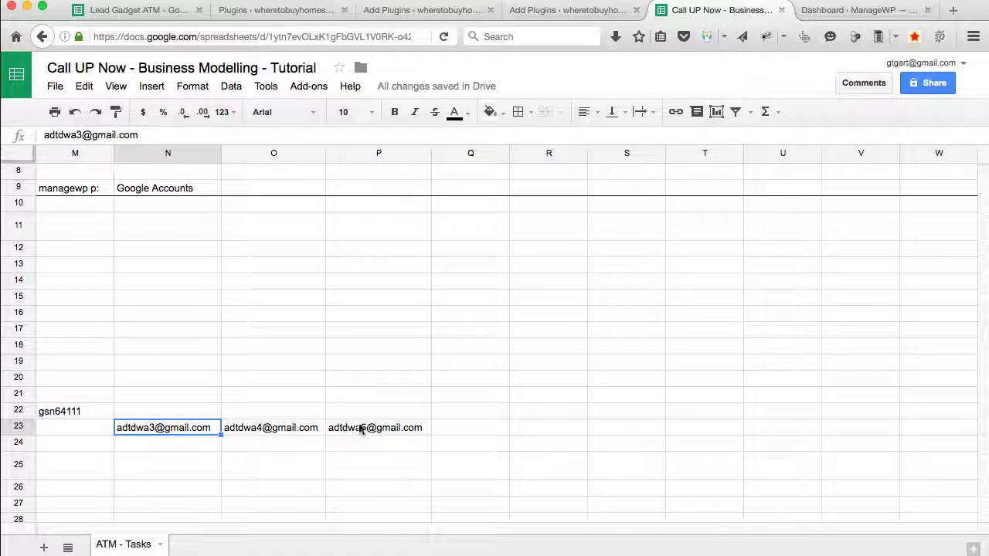
left_click(283, 427)
left_click(377, 430)
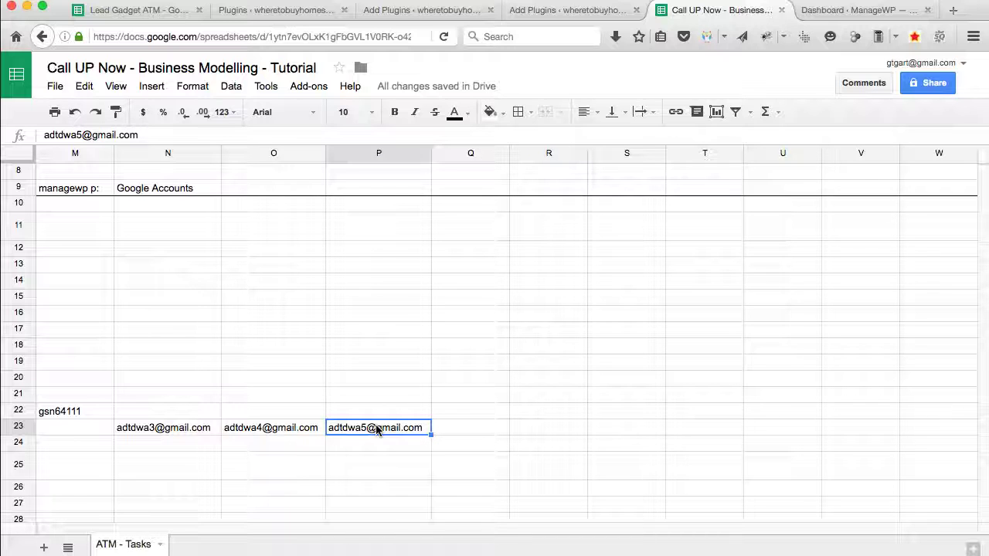
left_click(165, 430)
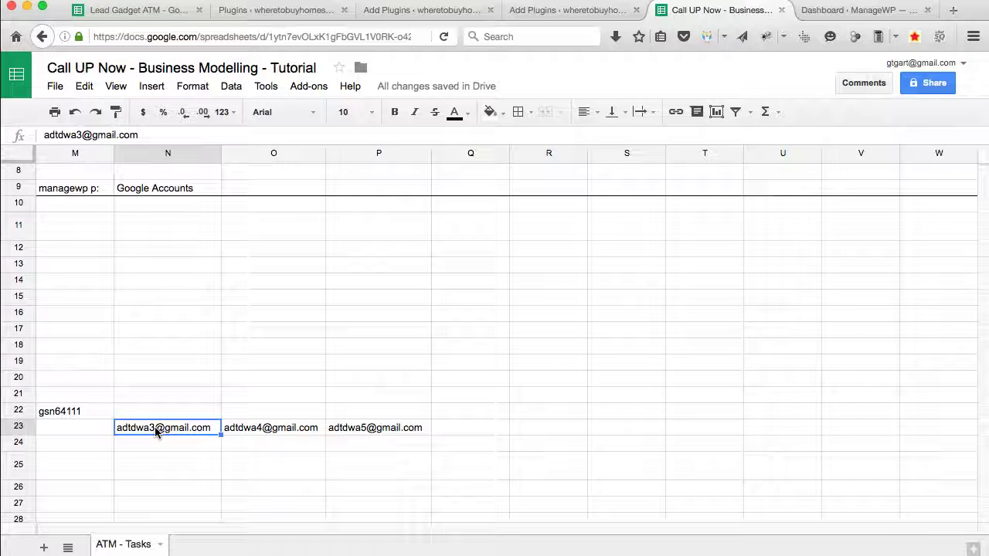
left_click(261, 430)
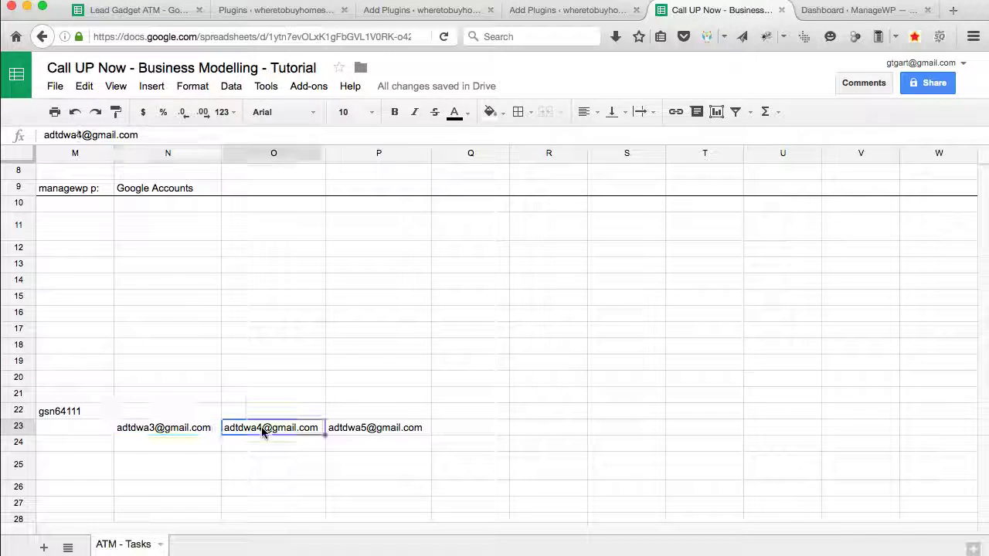
left_click(176, 437)
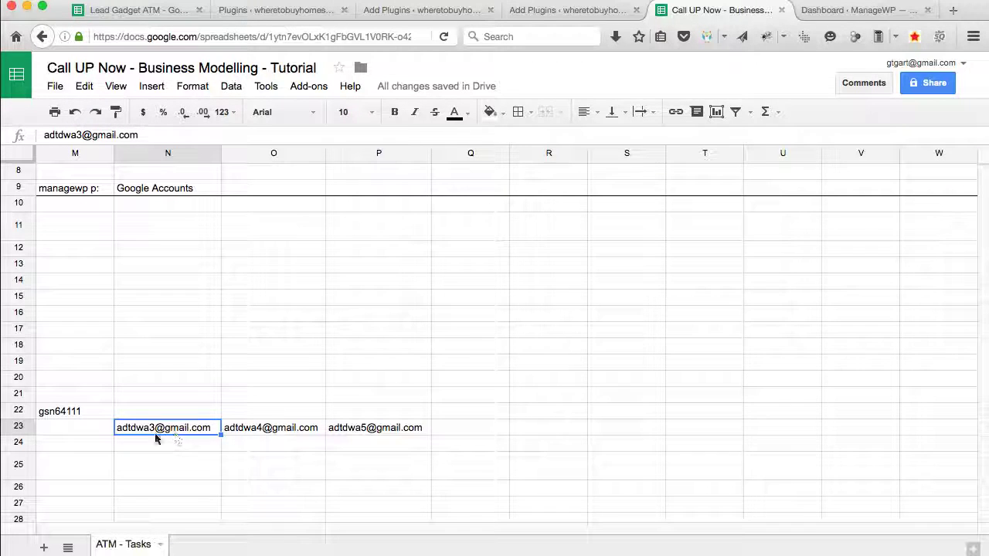
Copy the second Google account's e-mail from cell O23 and bring up the Google homepage in a new browser tab.
left_click(955, 10)
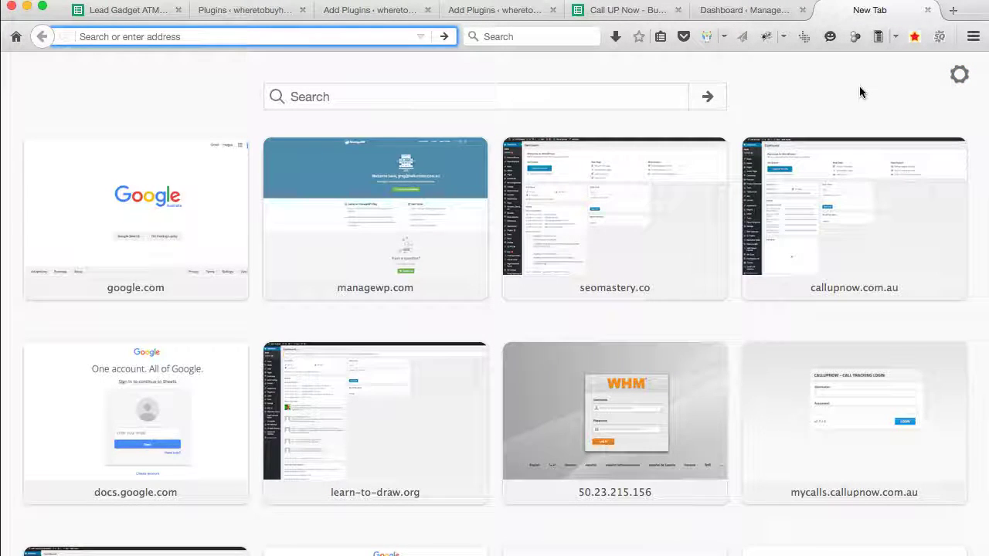
left_click(623, 11)
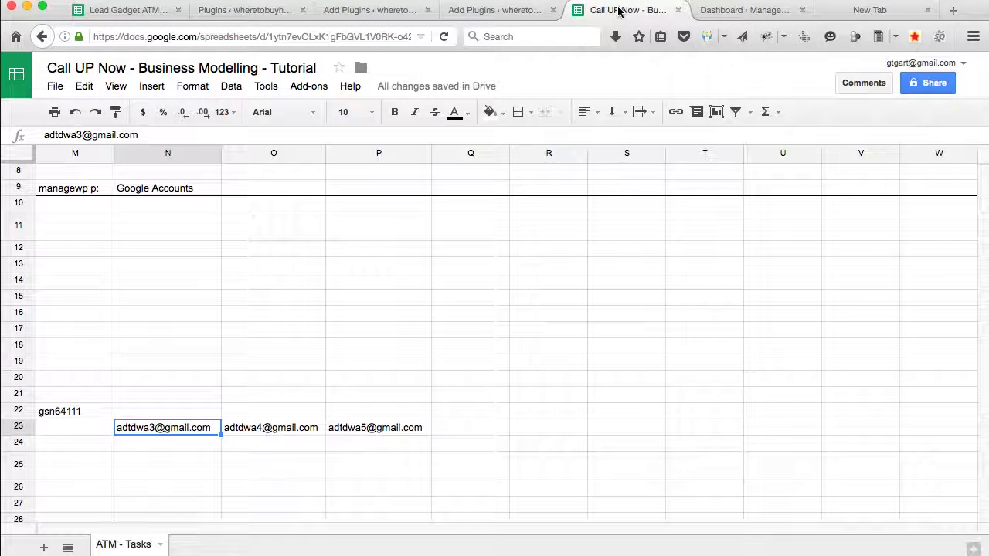
left_click(266, 433)
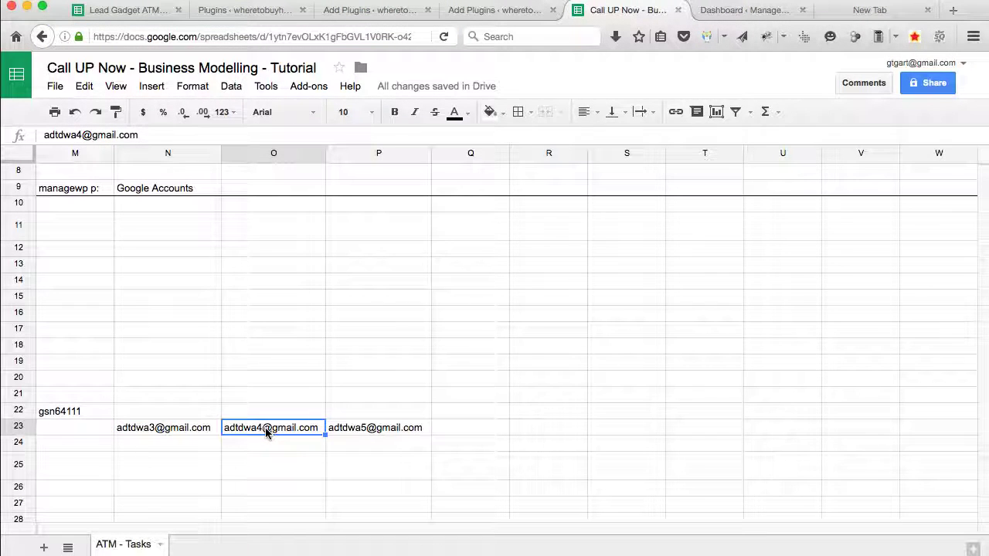
left_click(862, 11)
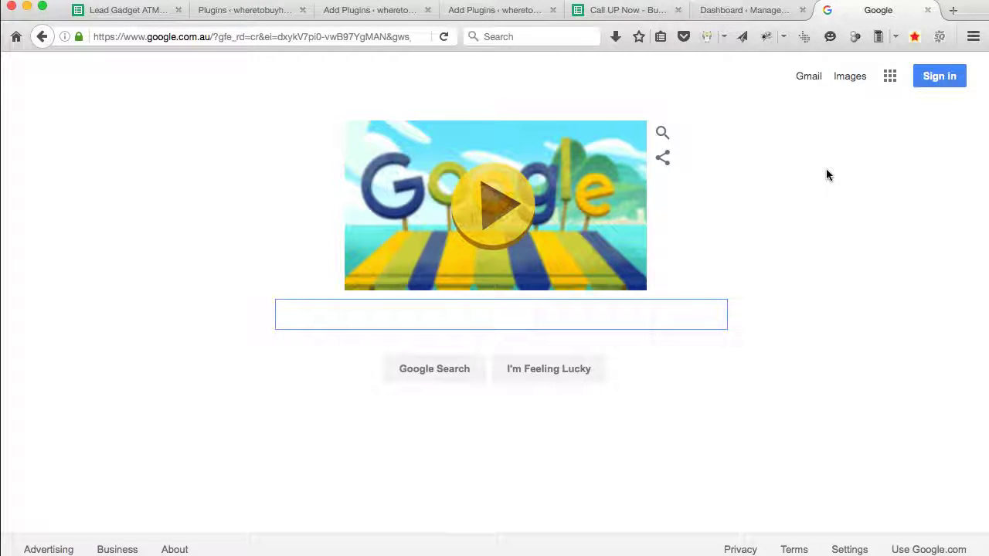
left_click(614, 10)
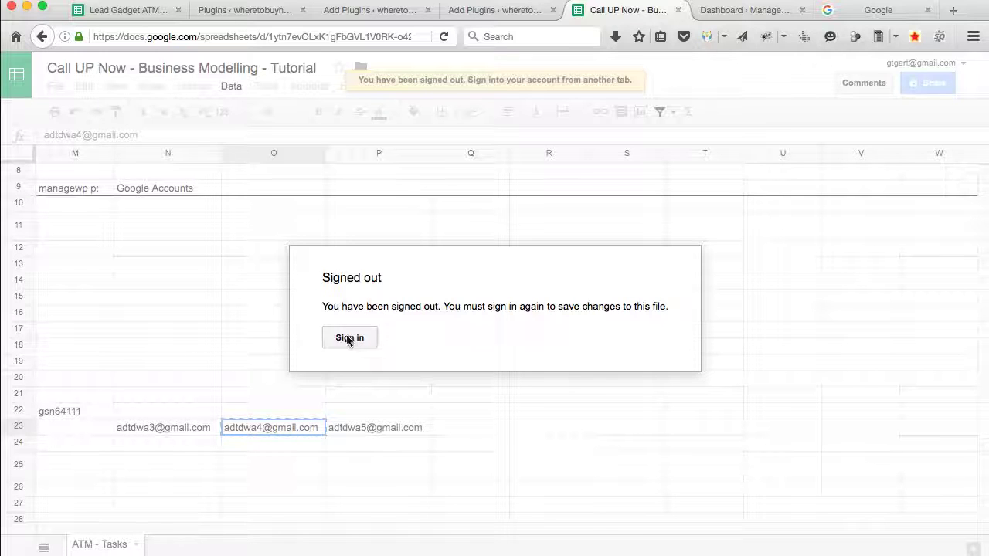
left_click(878, 11)
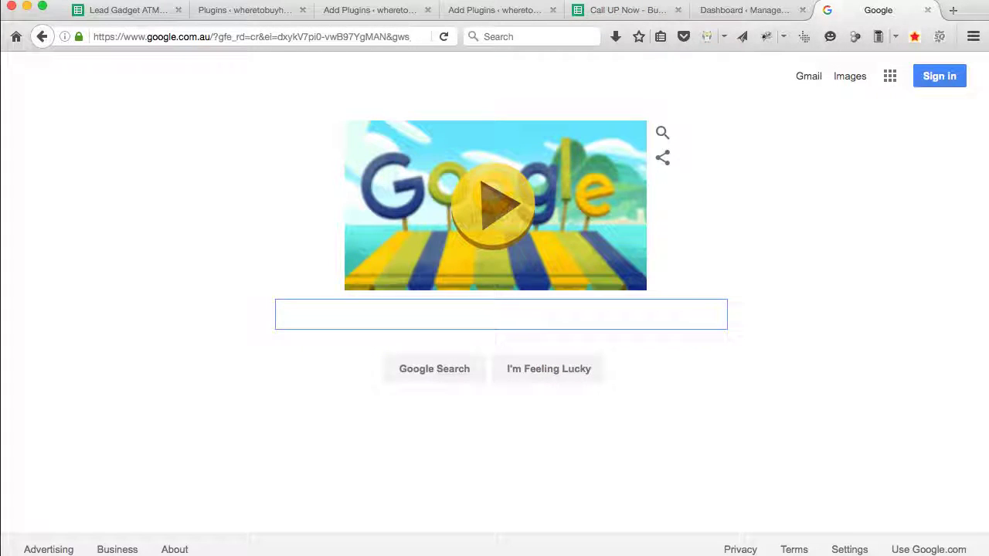
Sign in to Google by adding another account, using the copied account e-mail and the account password.
left_click(939, 76)
scroll(711, 441, "down", 5)
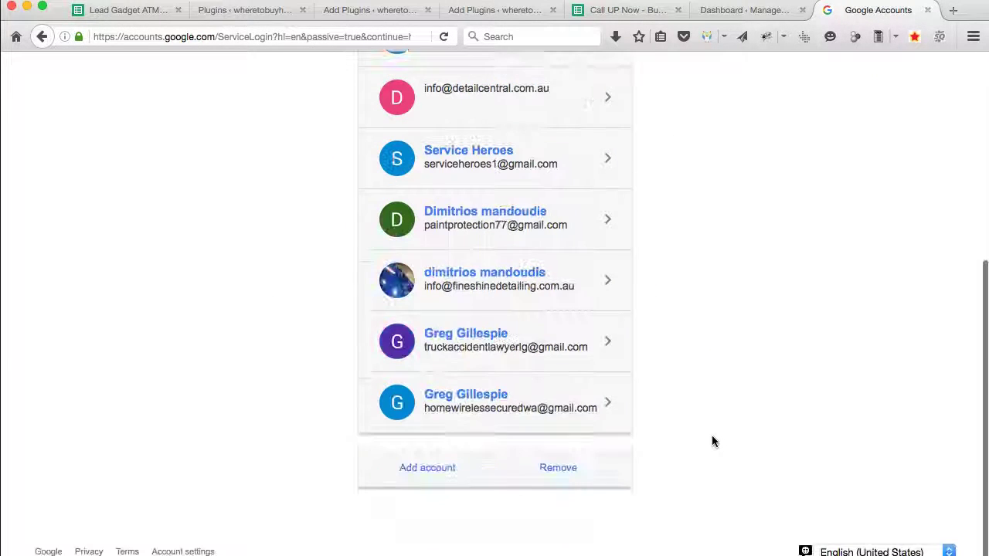
left_click(428, 469)
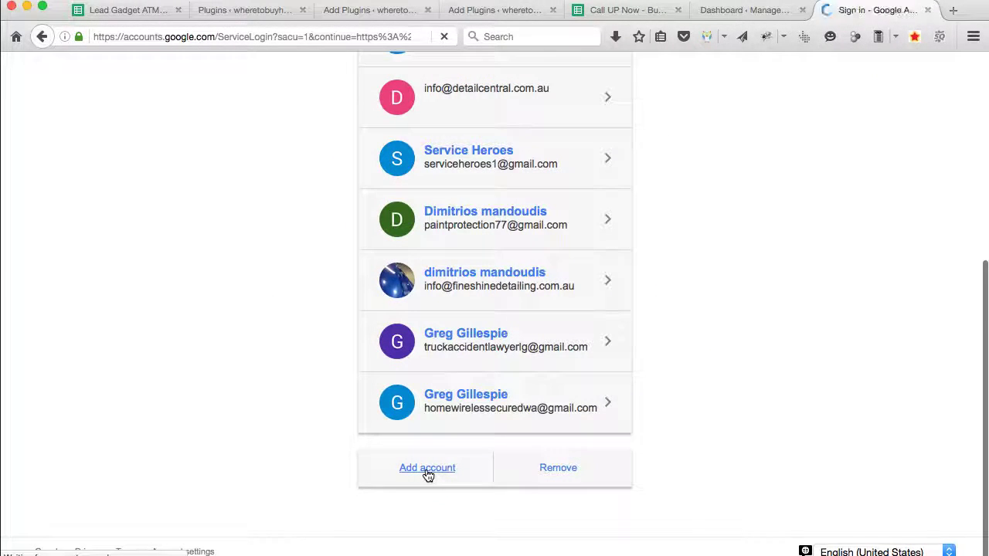
left_click(404, 342)
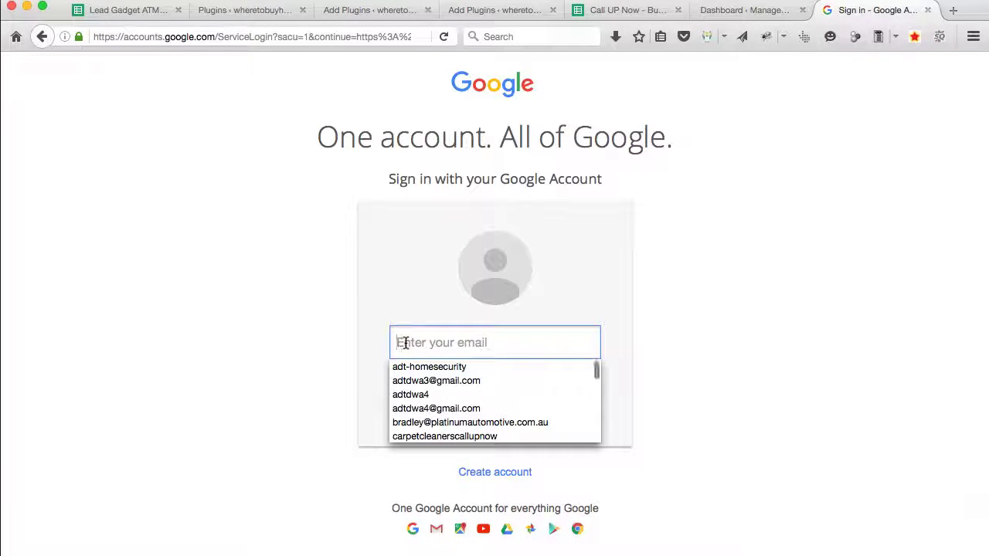
key("super+v")
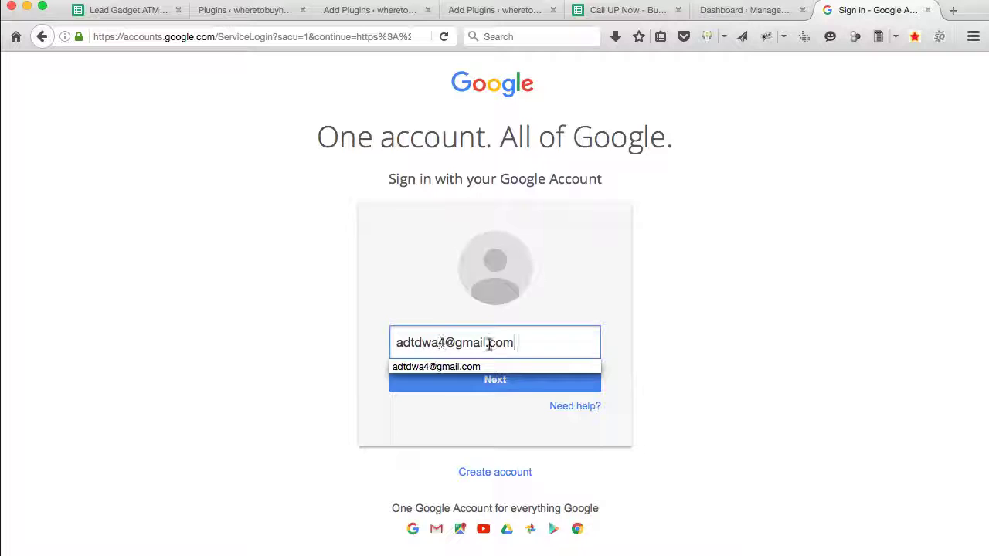
left_click(423, 369)
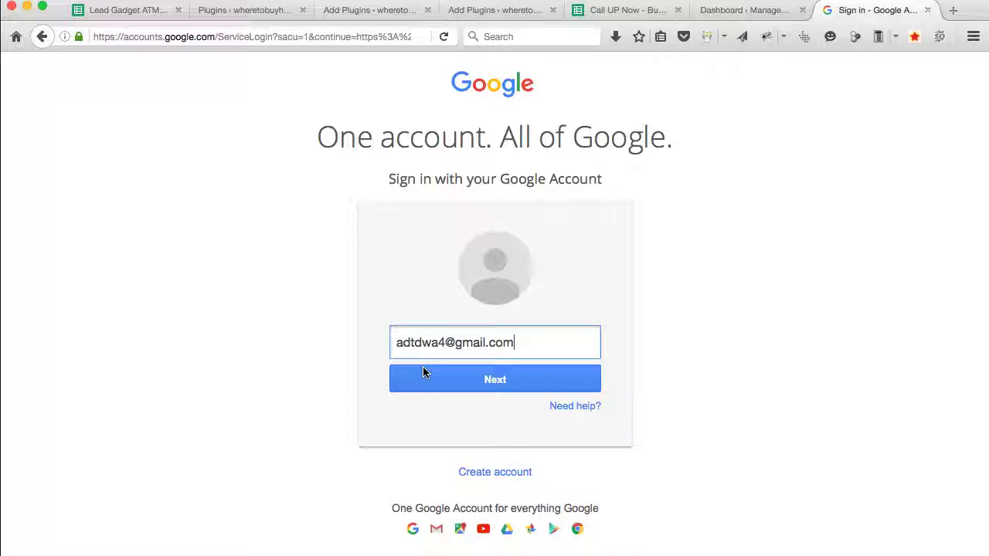
left_click(495, 379)
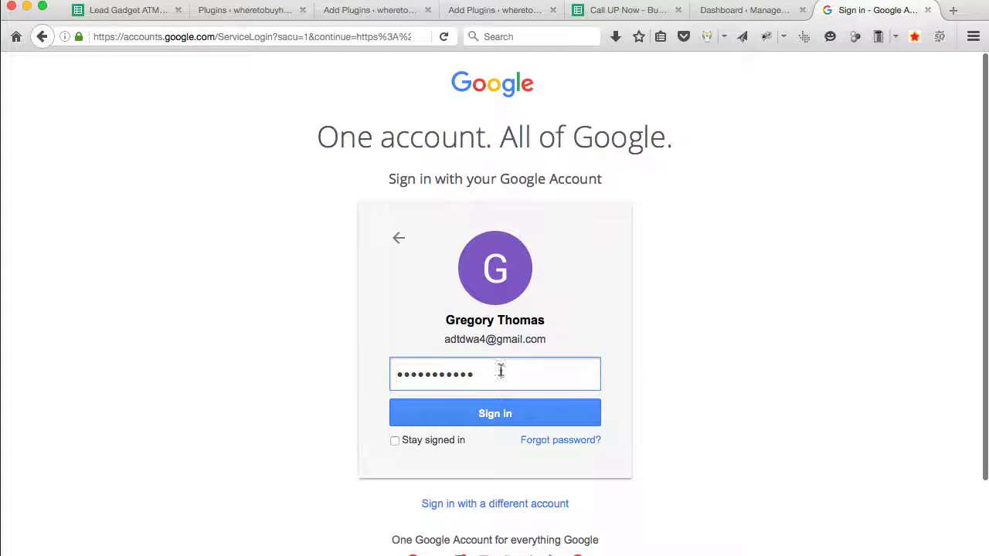
left_click_drag(494, 372, 332, 371)
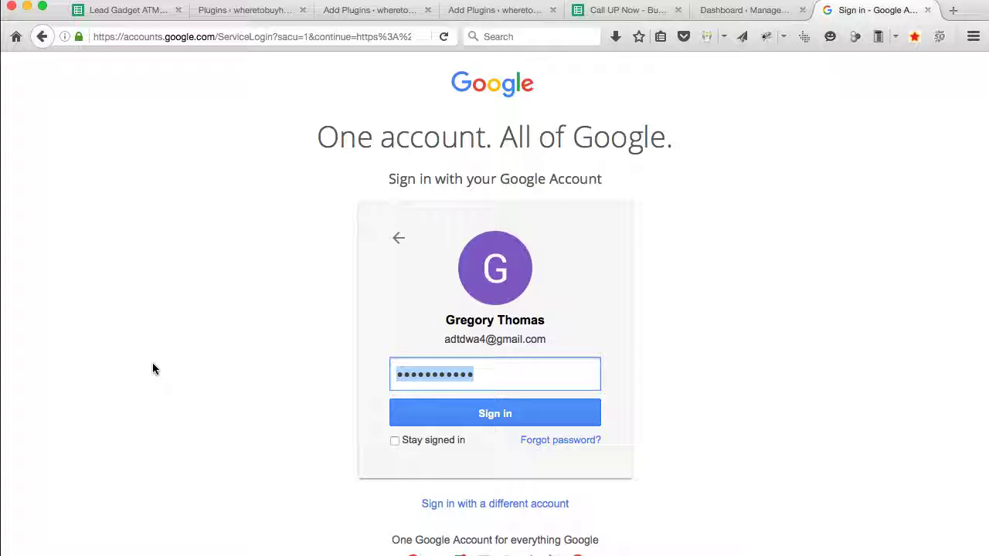
left_click(492, 418)
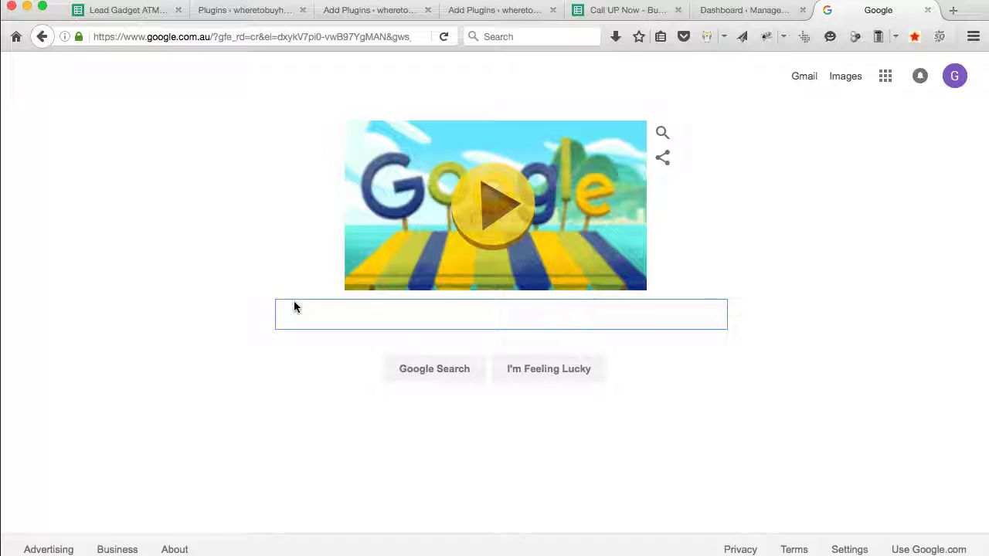
Search Google for "search console" and open the Search Console home page from the results.
type("search con")
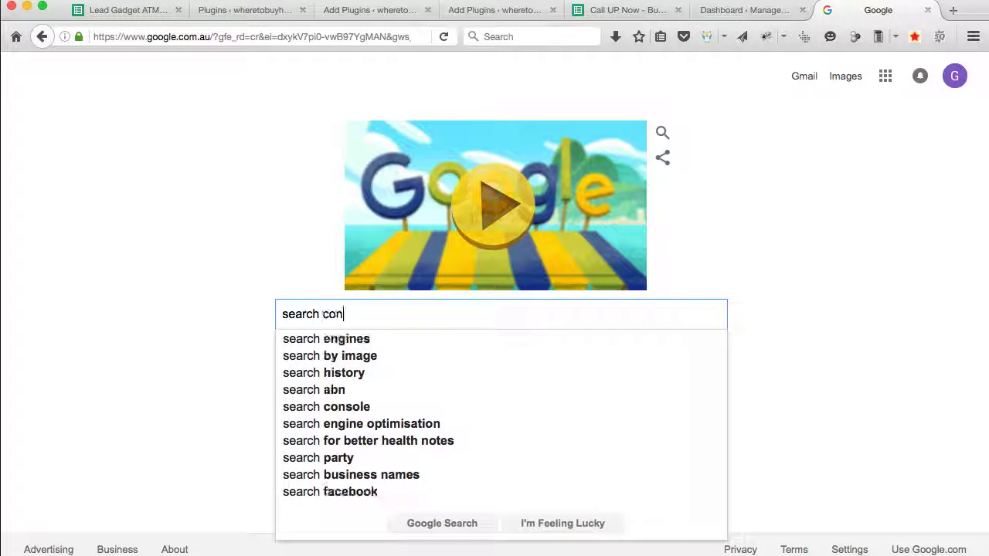
type("sole")
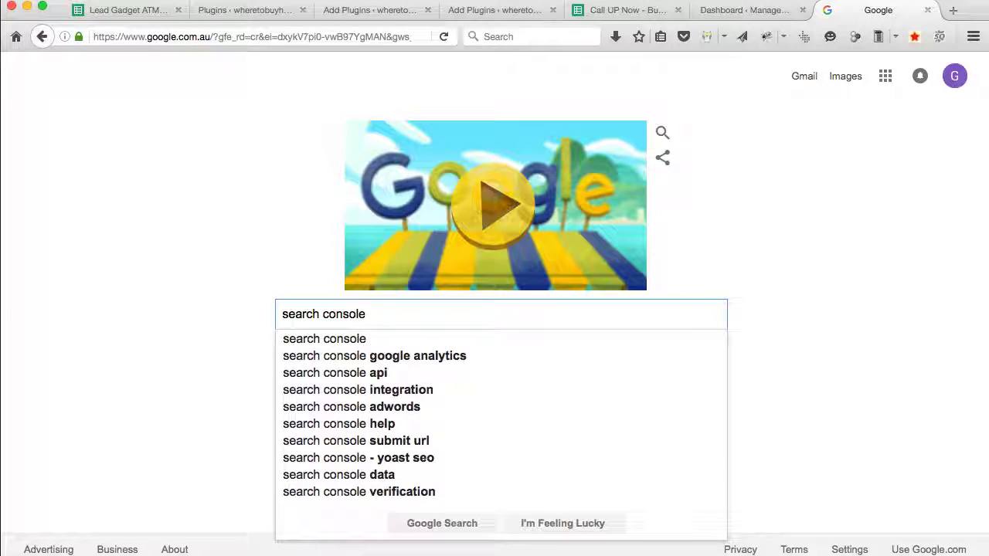
key("Return")
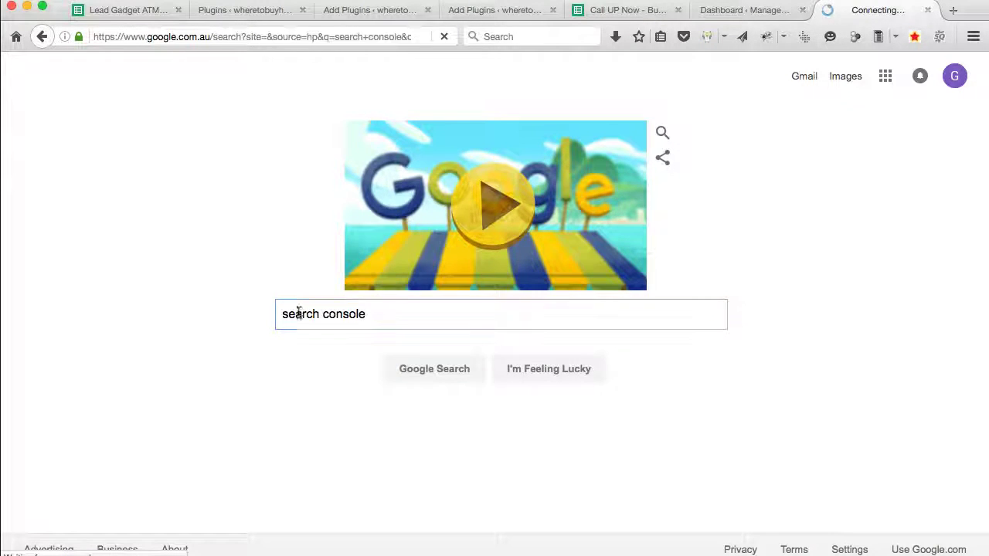
left_click(193, 193)
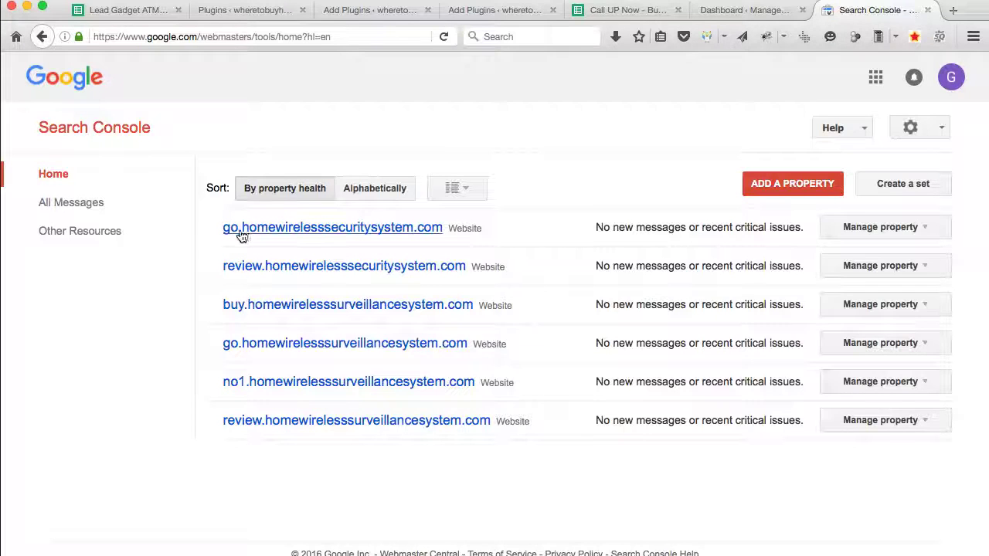
Display the Search Console properties with site thumbnails, look through them, and restore the compact list.
left_click(466, 193)
left_click(476, 216)
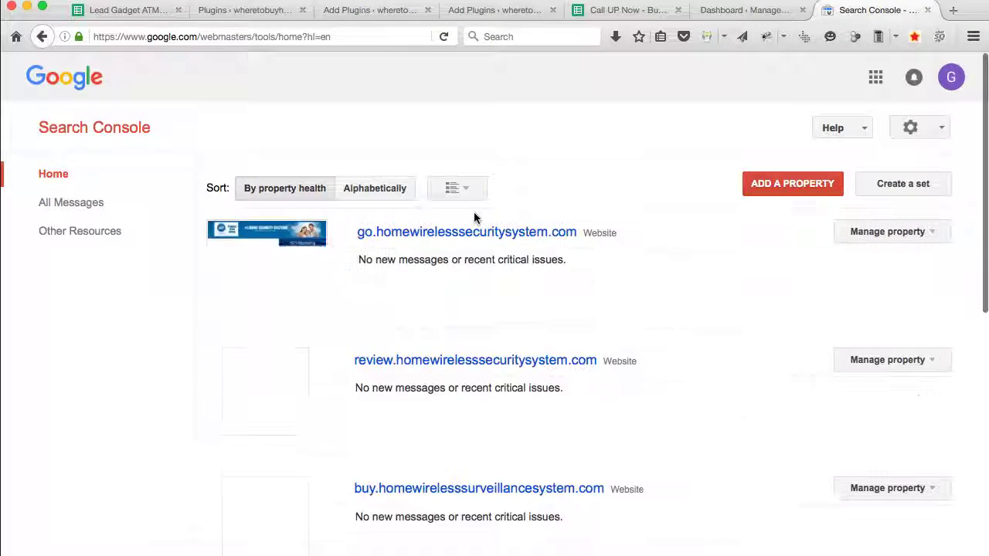
scroll(535, 186, "down", 3)
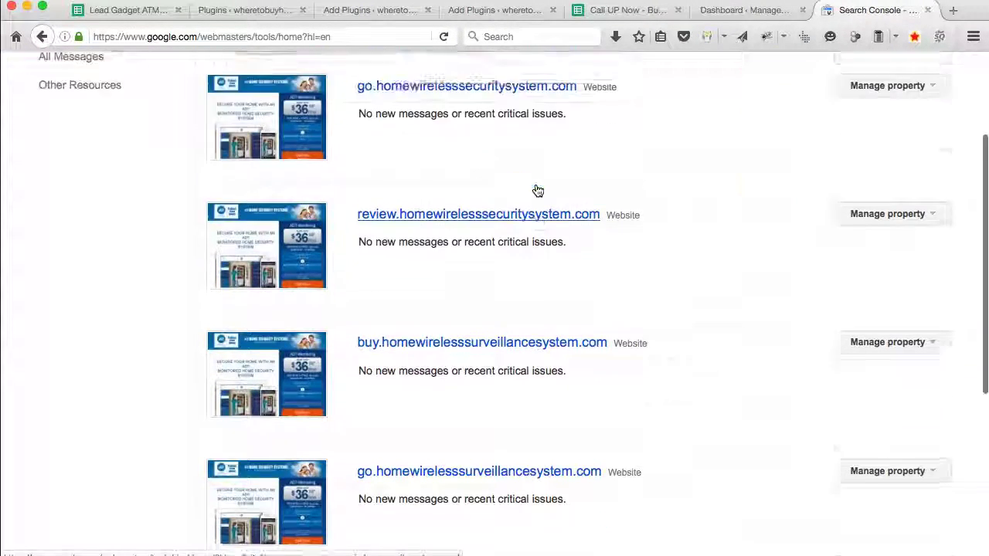
scroll(541, 185, "up", 3)
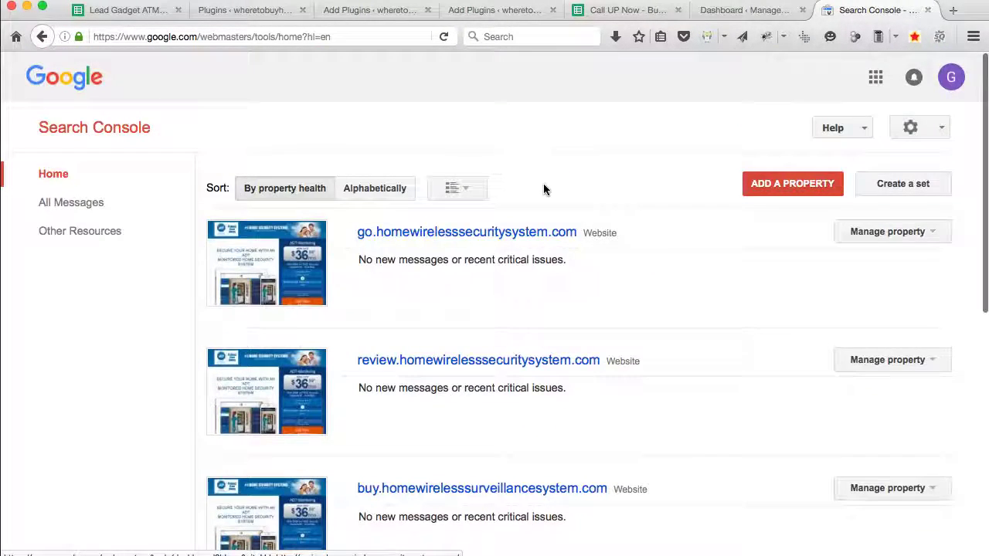
left_click(468, 190)
left_click(471, 244)
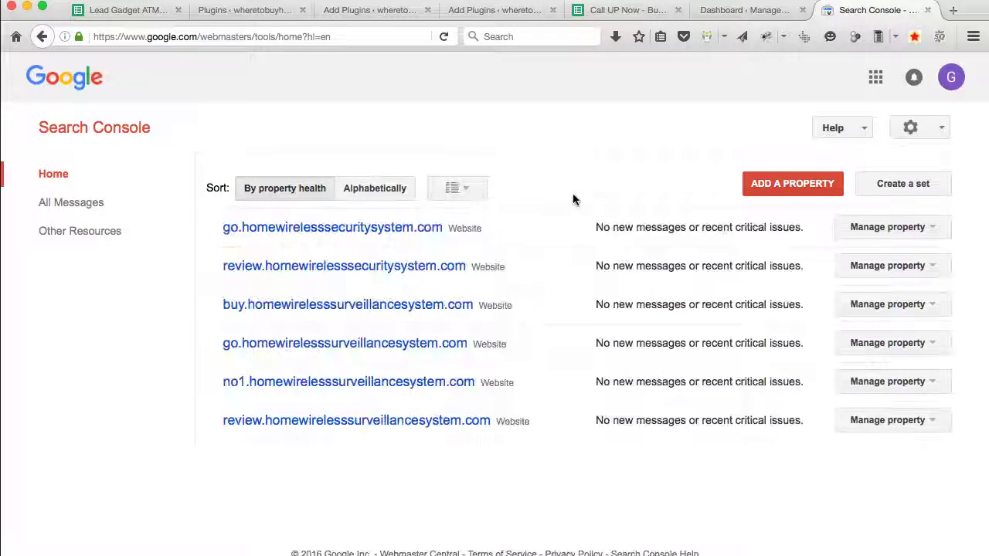
Begin adding a Search Console property and copy the domain go.wheretobuyhomesecuritysystems.com from the WordPress plugins page's address.
left_click(780, 186)
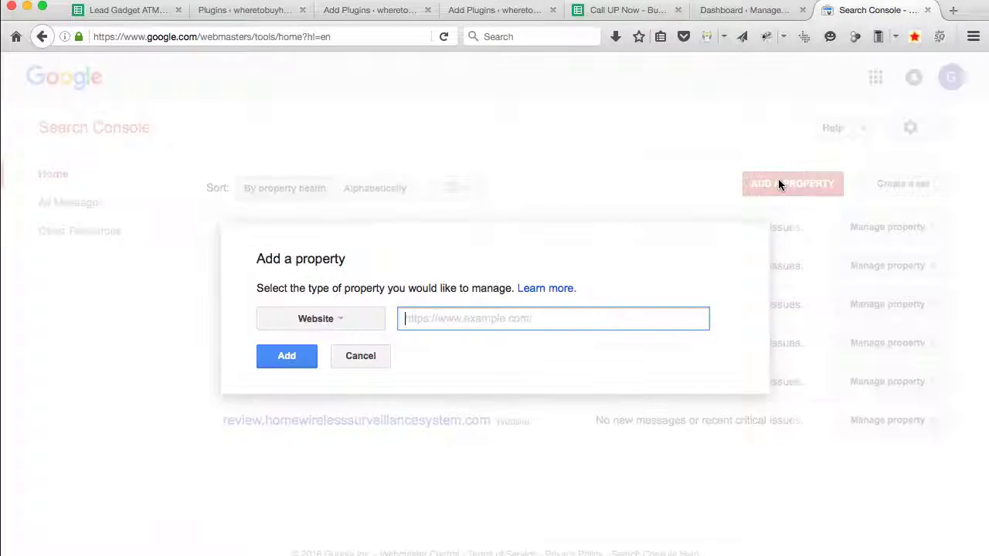
left_click(245, 11)
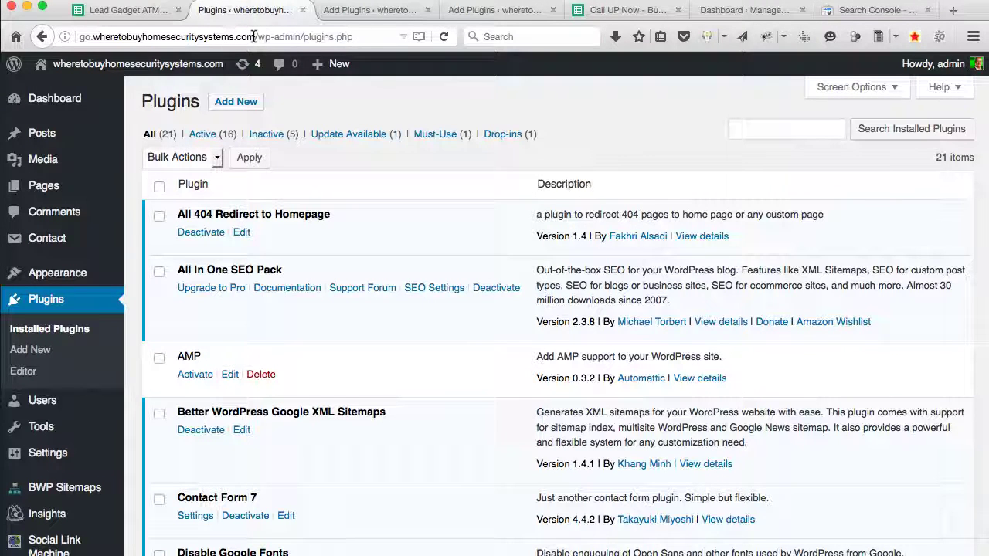
left_click(254, 37)
left_click(253, 37)
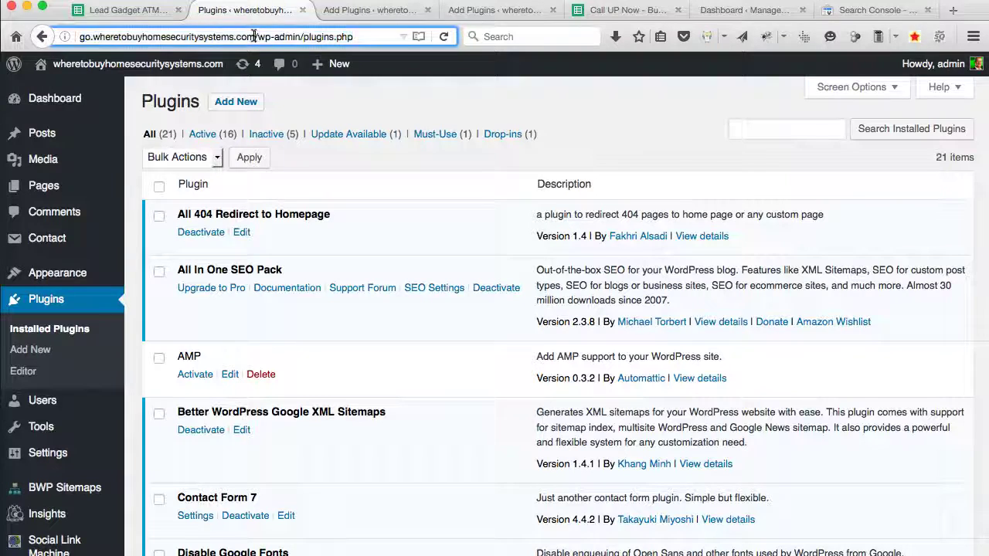
left_click_drag(255, 37, 17, 34)
key("super+c")
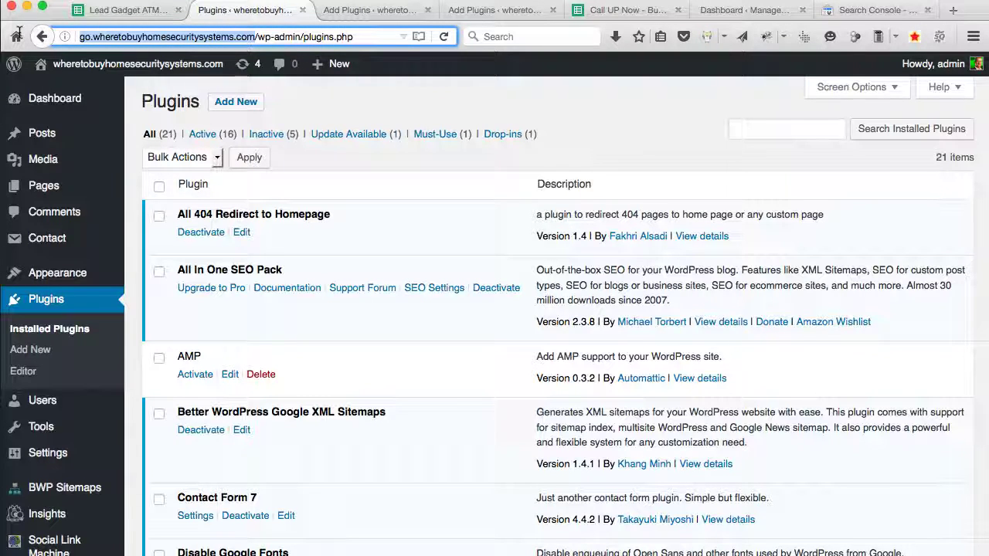
left_click(881, 12)
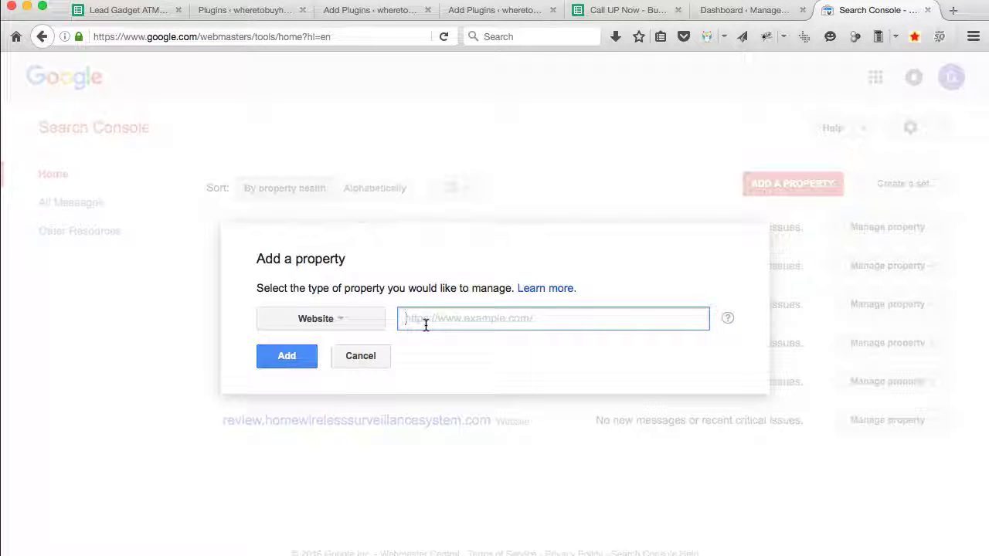
key("super+v")
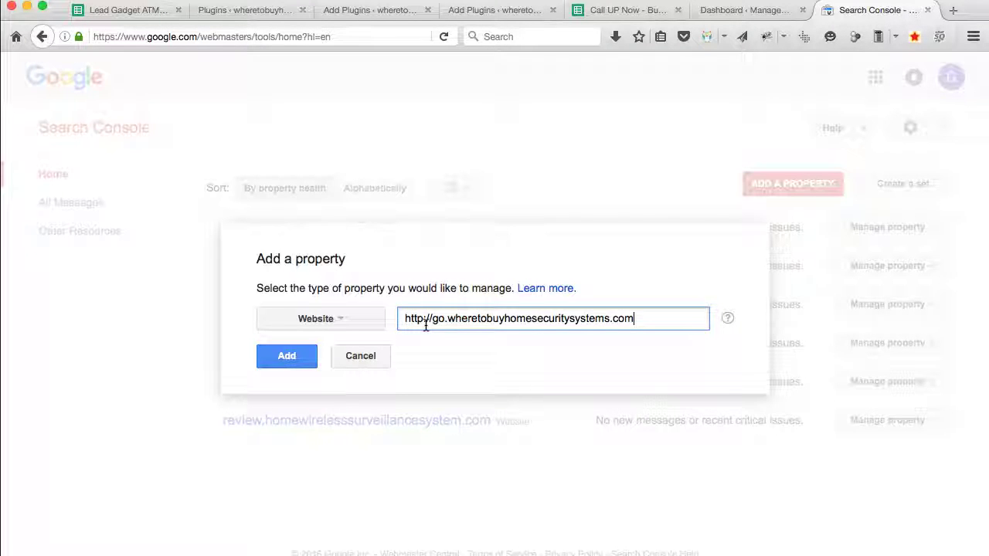
left_click(284, 362)
left_click(284, 361)
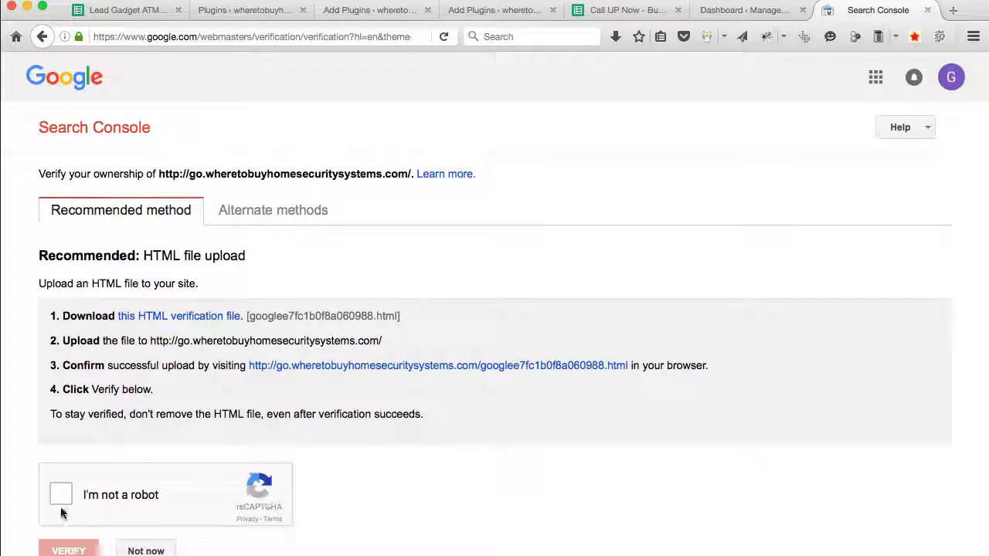
Choose the HTML tag alternate verification method for the new property and copy its meta tag.
left_click(270, 213)
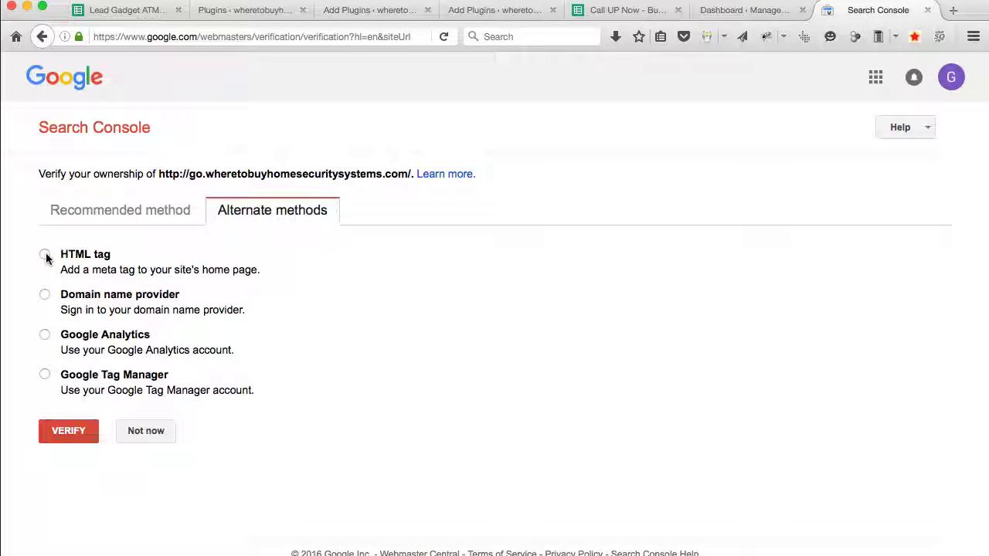
left_click(45, 256)
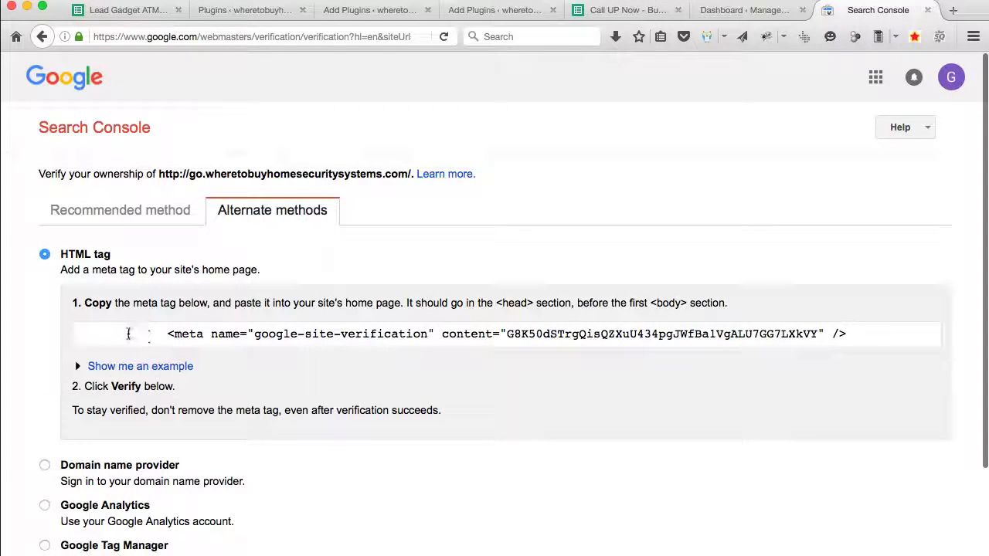
left_click(129, 334)
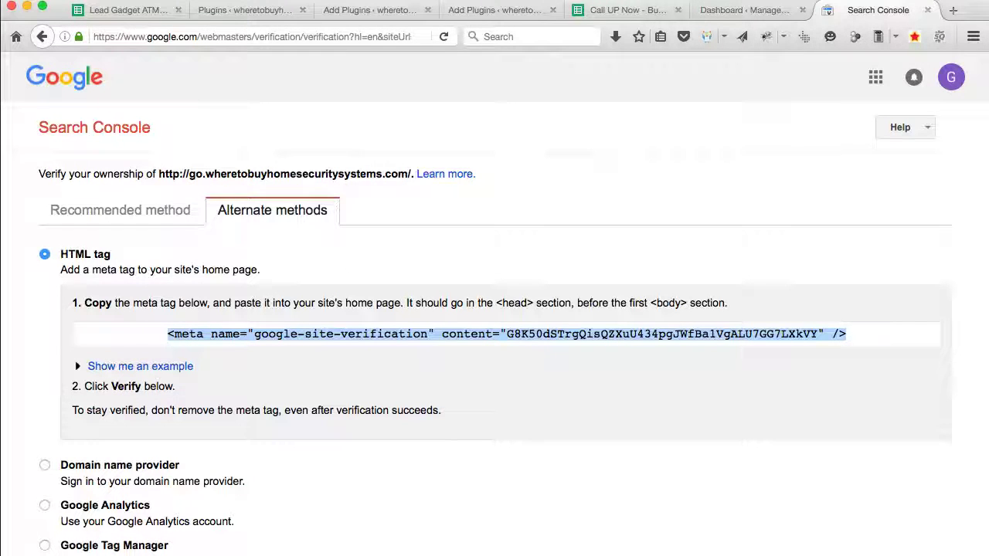
Look through the full list of pages on the wheretobuyhomesecuritysystems.com WordPress site for its home page.
left_click(226, 11)
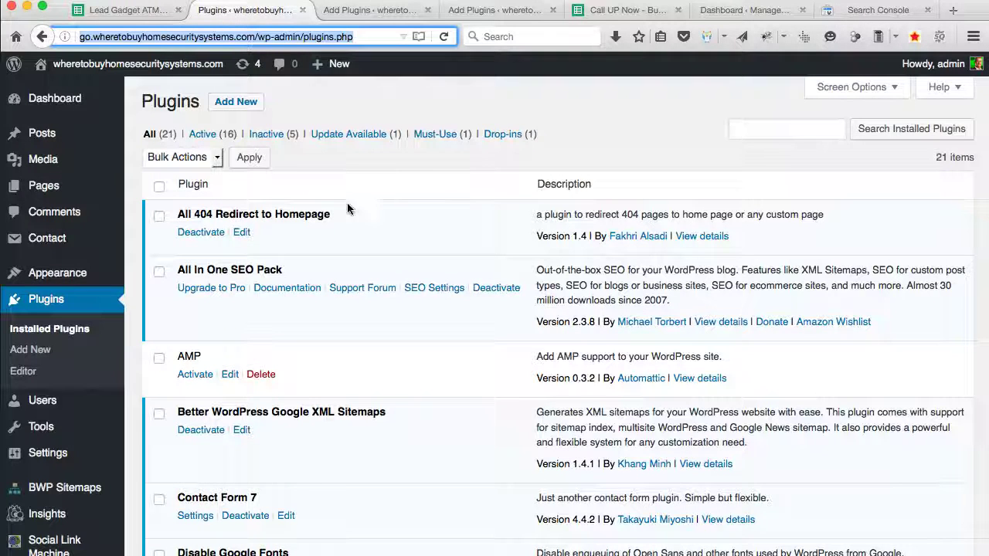
mouse_move(35, 187)
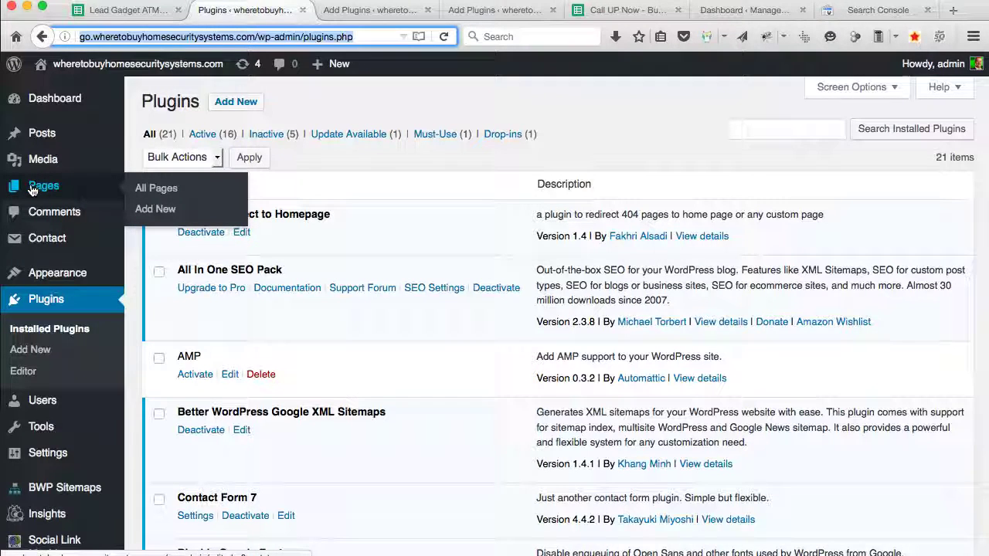
left_click(150, 189)
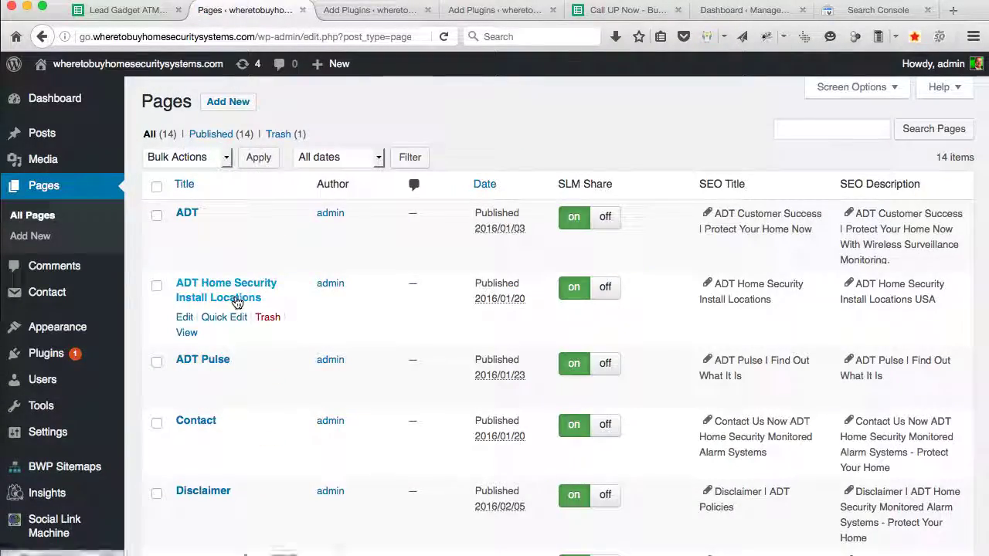
scroll(239, 299, "down", 5)
scroll(239, 301, "down", 9)
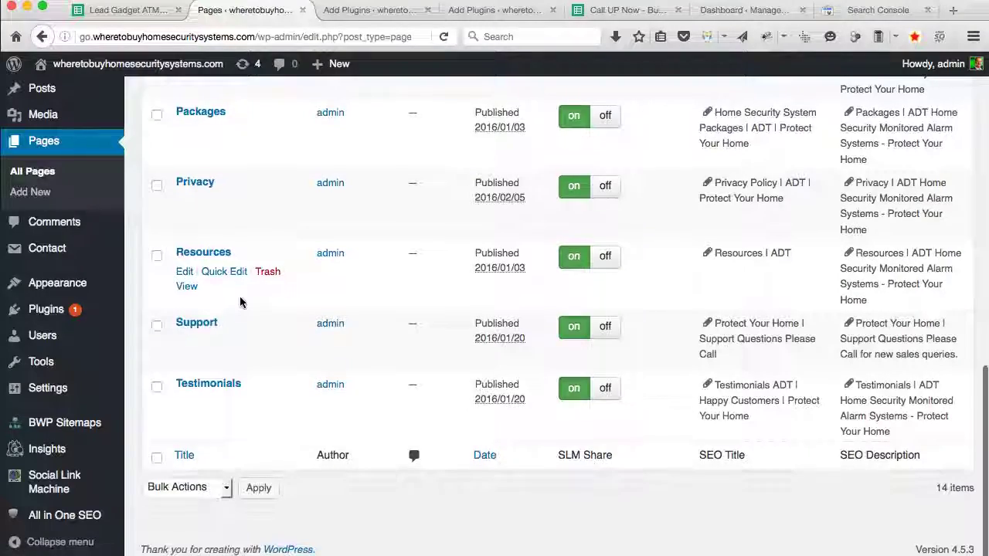
scroll(241, 301, "up", 7)
scroll(247, 304, "up", 1)
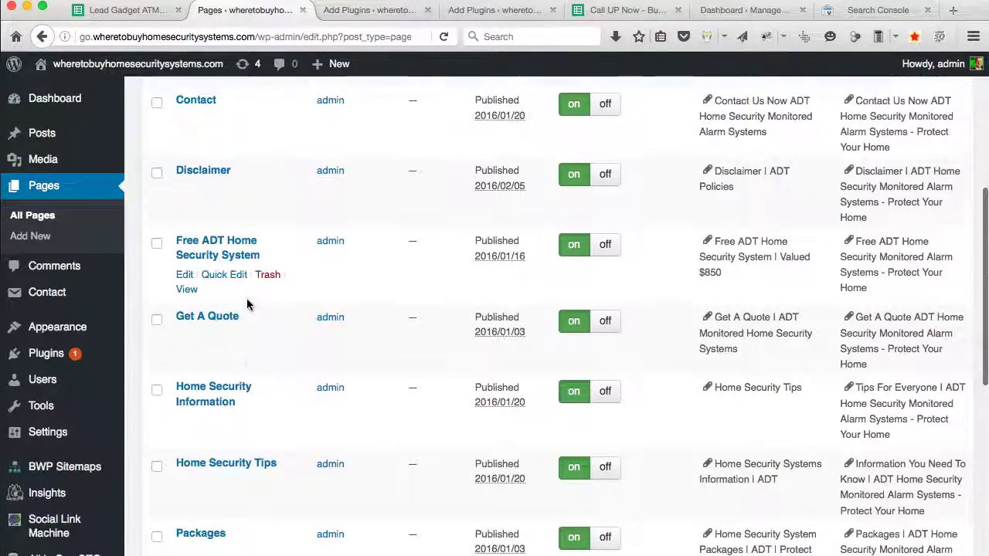
Set the WordPress front page to the static page "Free ADT Home Security System" and save the reading settings.
mouse_move(42, 446)
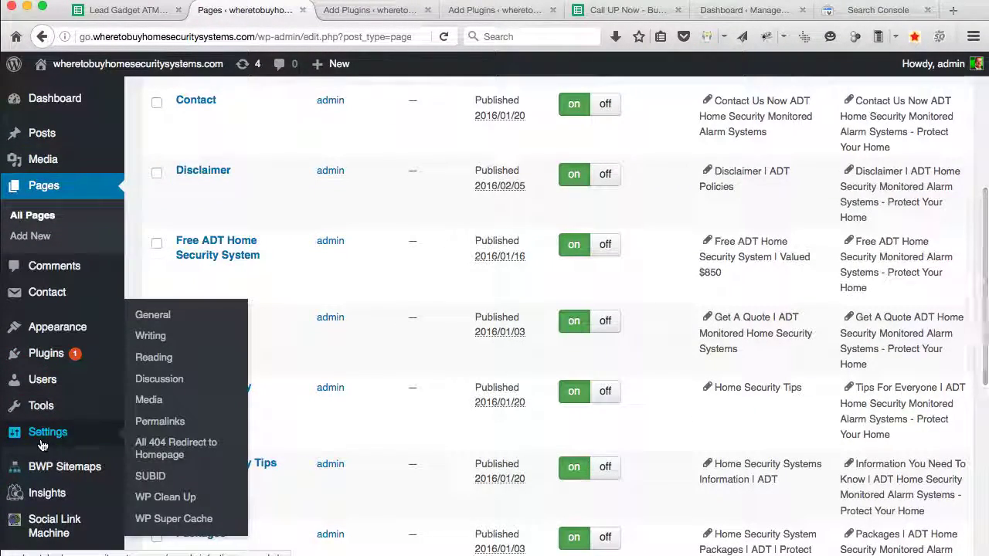
left_click(155, 360)
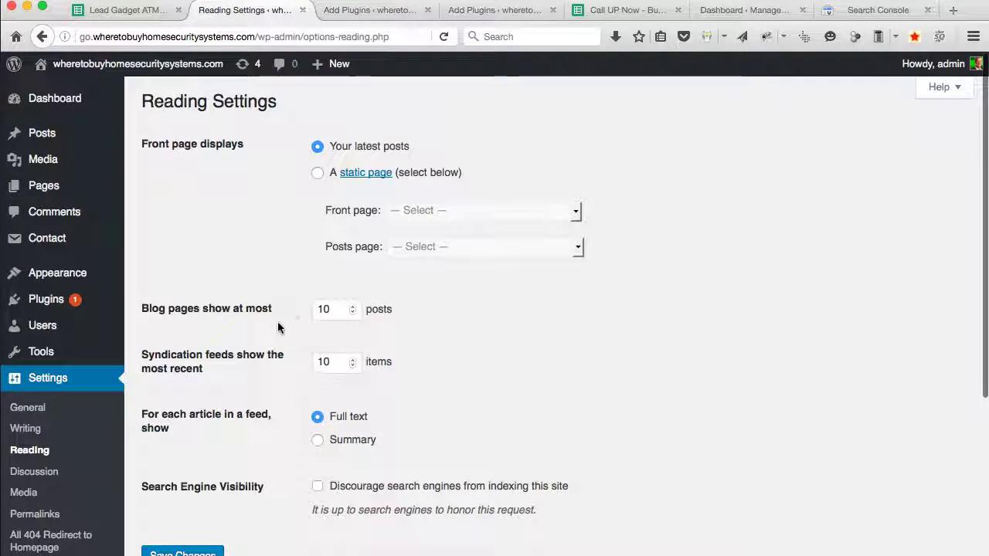
left_click(317, 173)
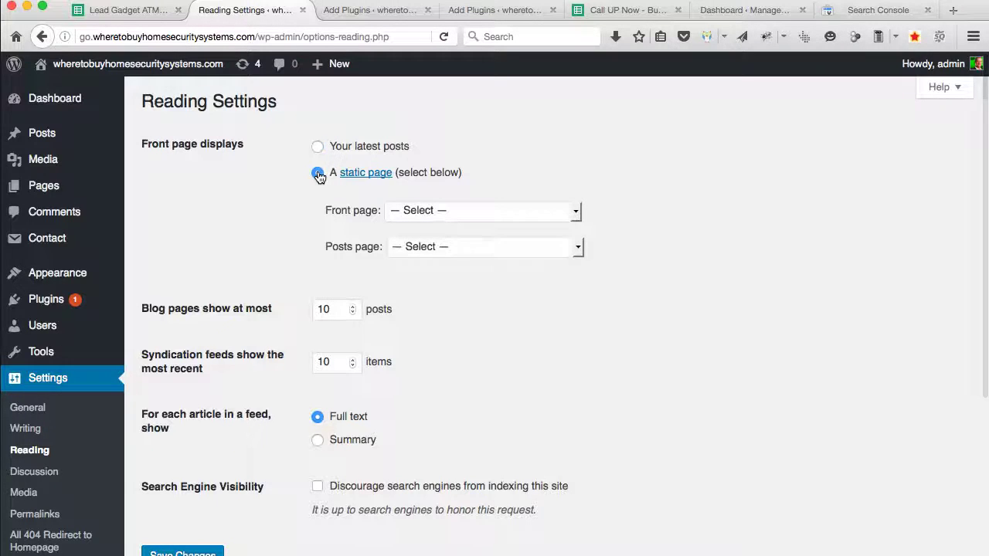
left_click(426, 210)
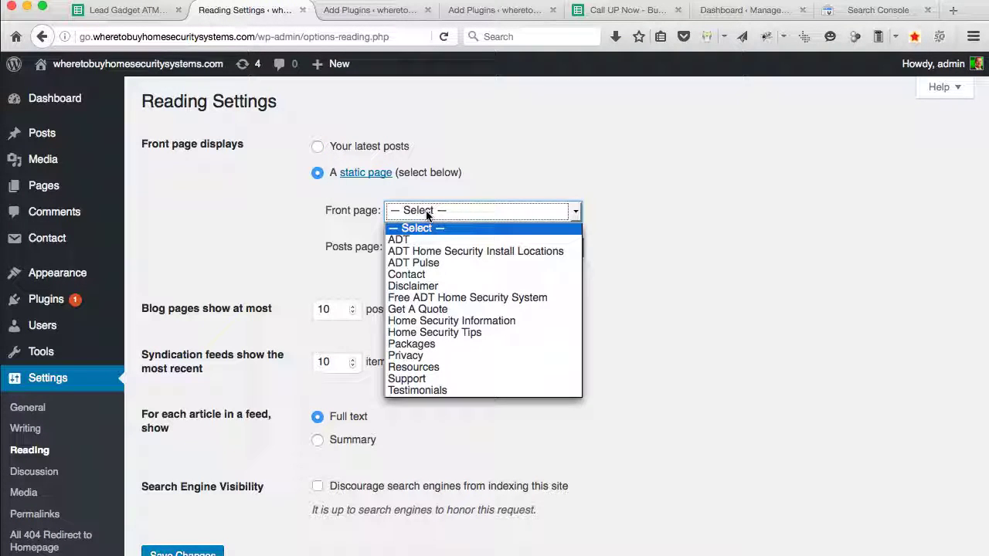
left_click(507, 299)
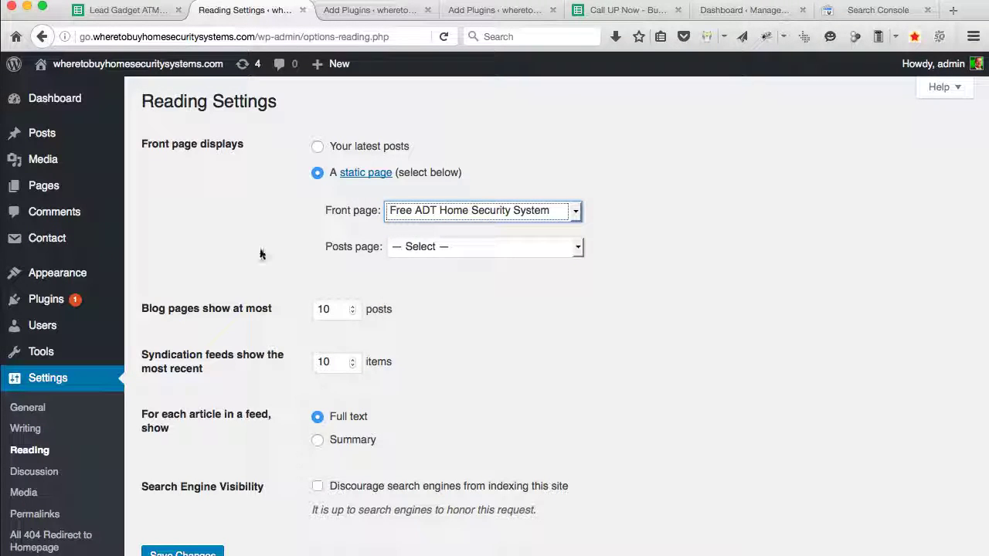
scroll(229, 221, "down", 3)
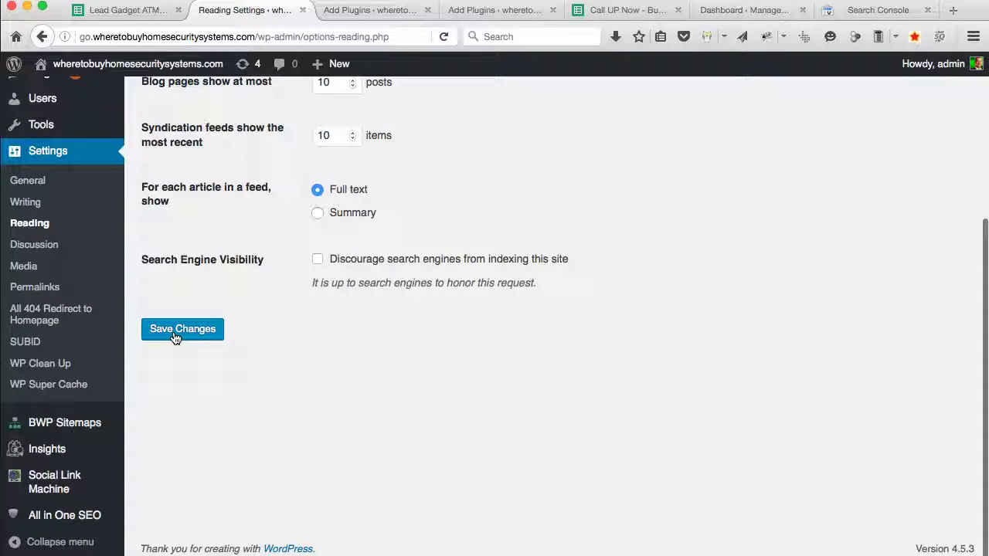
scroll(498, 311, "up", 3)
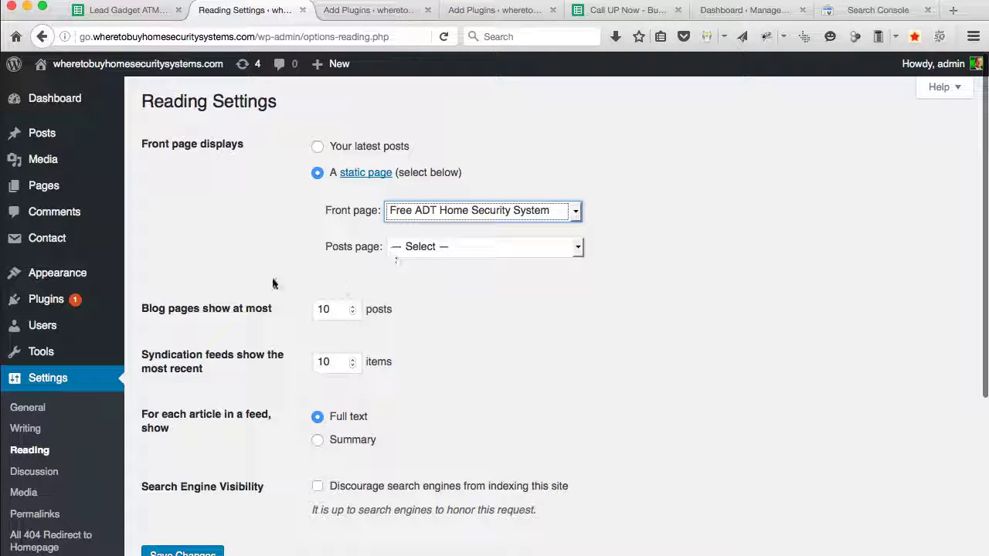
scroll(227, 272, "down", 3)
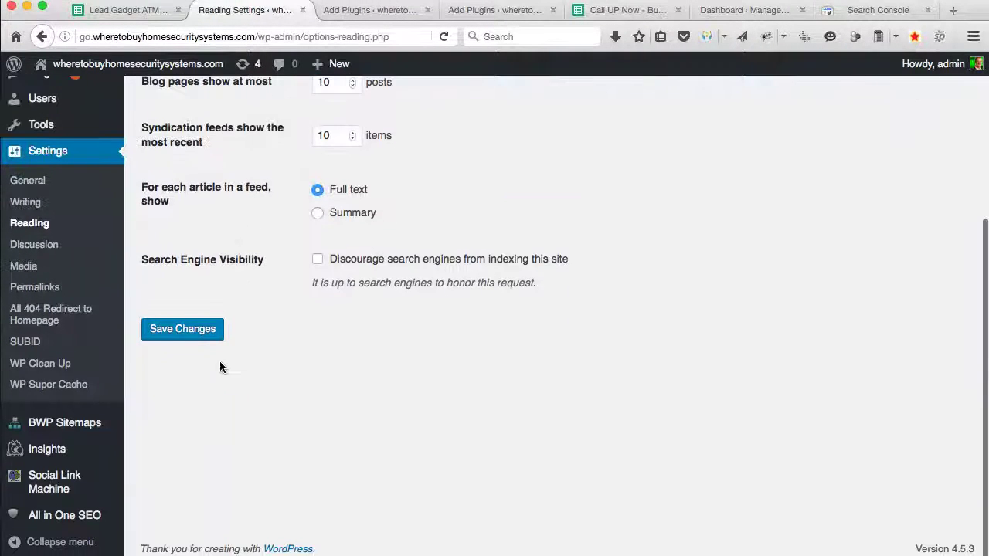
left_click(182, 332)
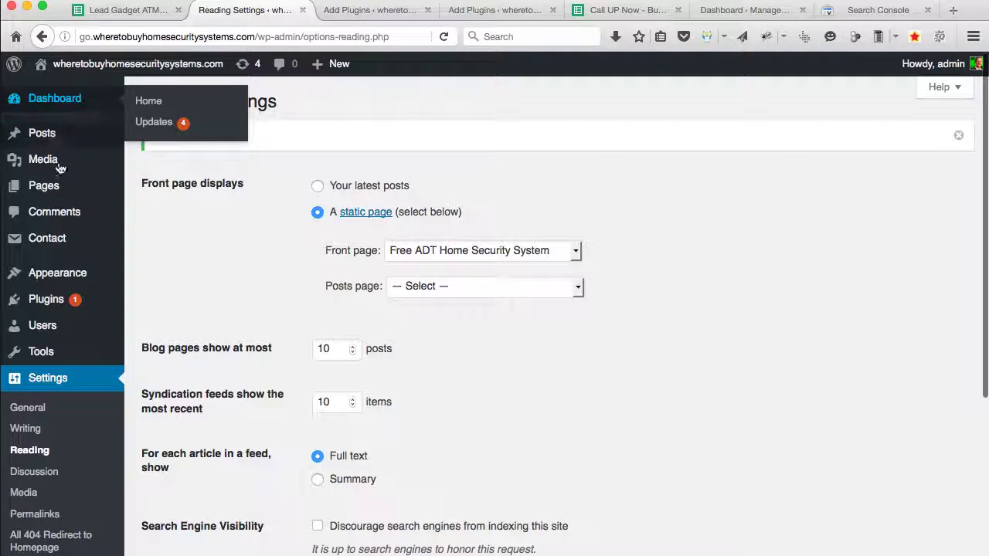
Open the front page "Free ADT Home Security System" for editing from the list of all pages.
mouse_move(45, 189)
left_click(156, 188)
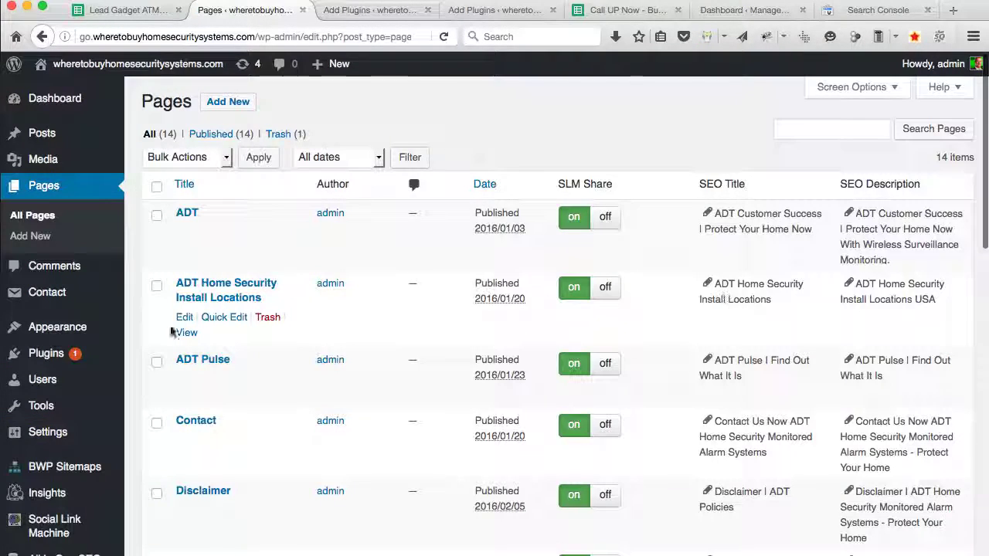
scroll(277, 332, "down", 5)
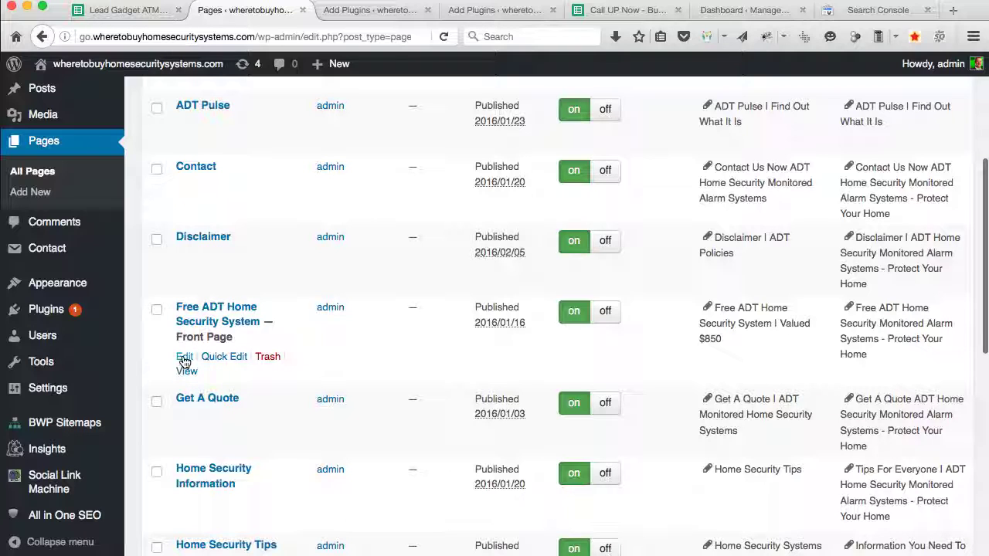
left_click(184, 358)
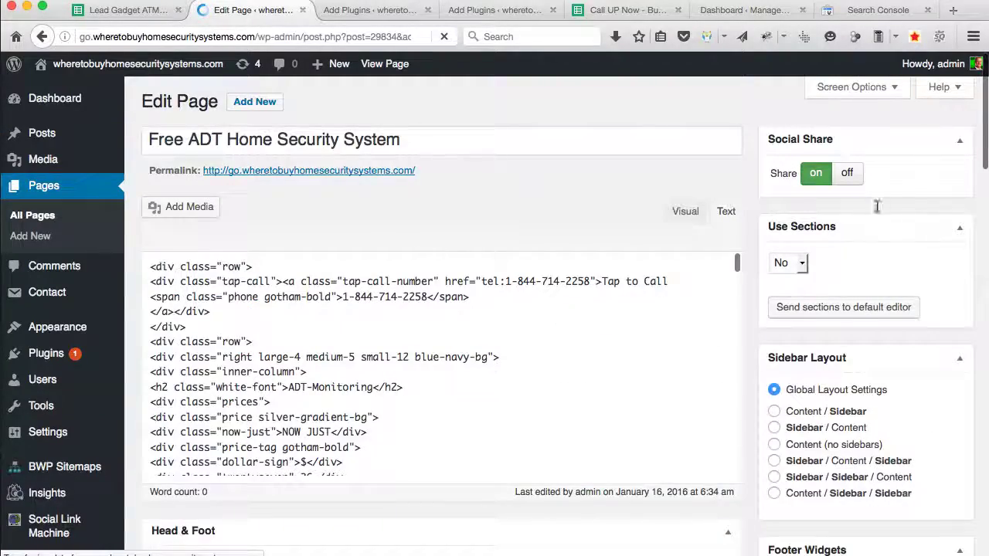
Paste the copied Google site verification meta tag into the page's Head Injection code and update the page.
scroll(748, 348, "down", 5)
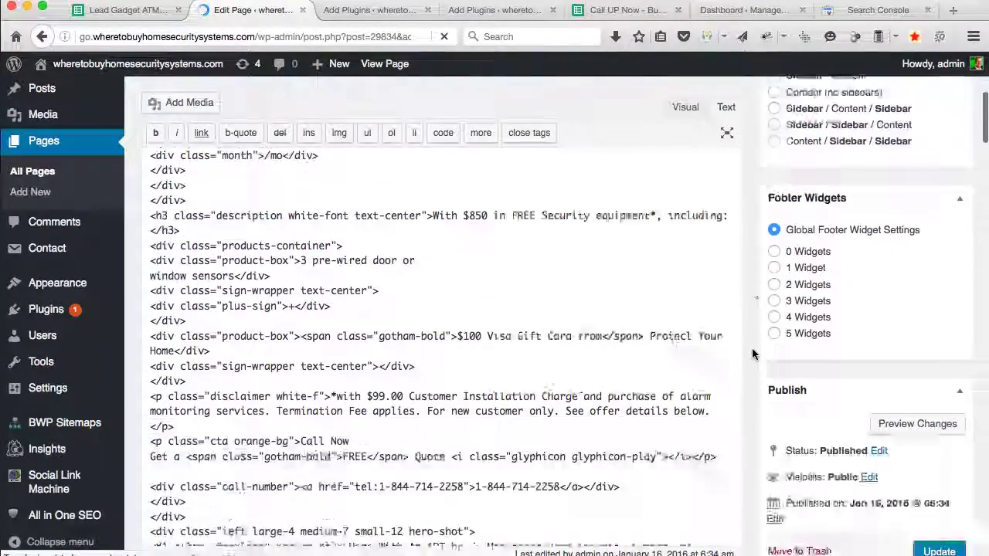
scroll(753, 353, "down", 10)
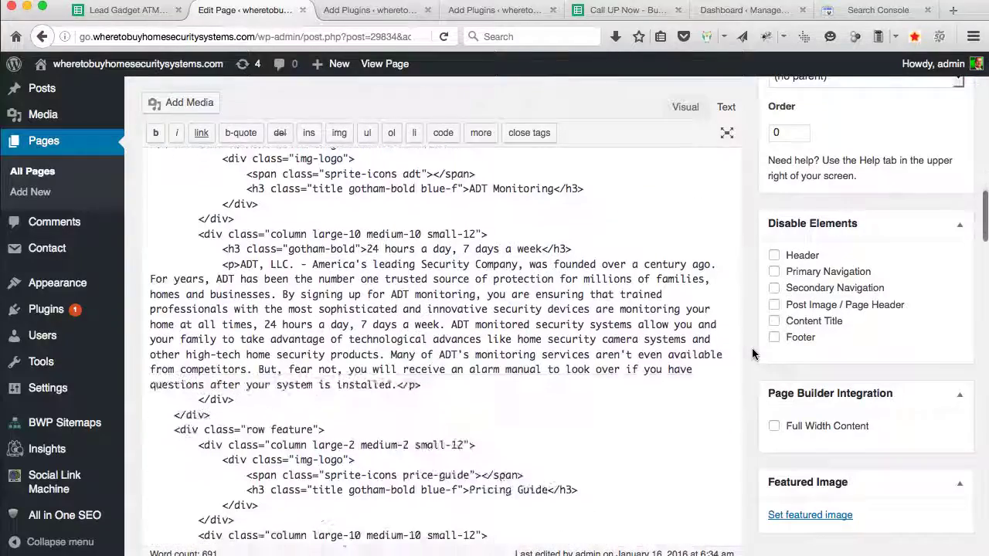
scroll(753, 354, "down", 10)
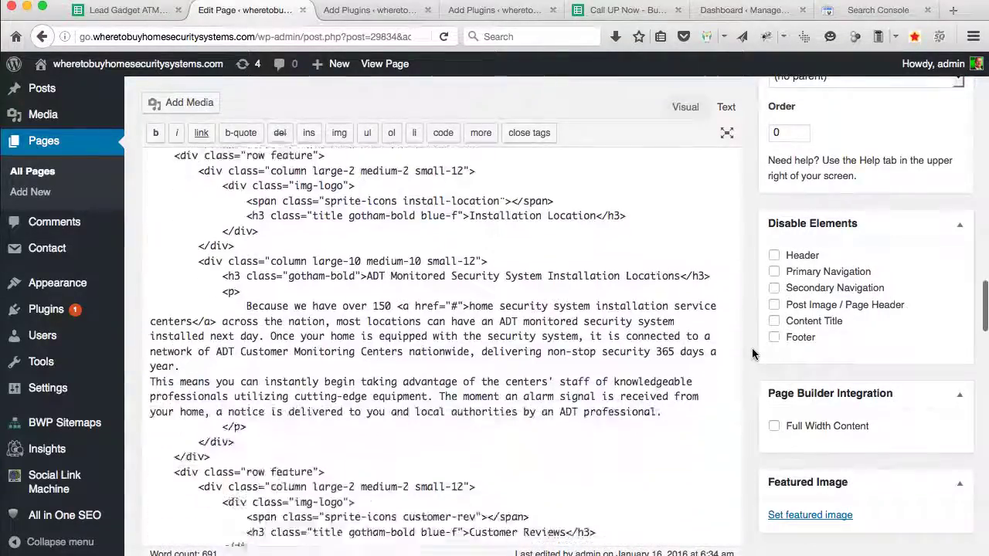
scroll(753, 354, "down", 12)
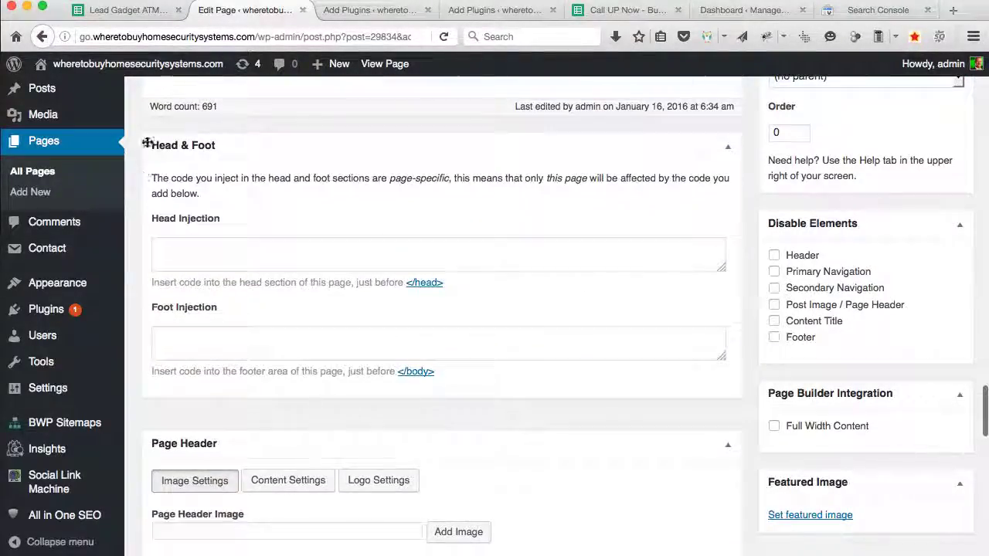
left_click(173, 248)
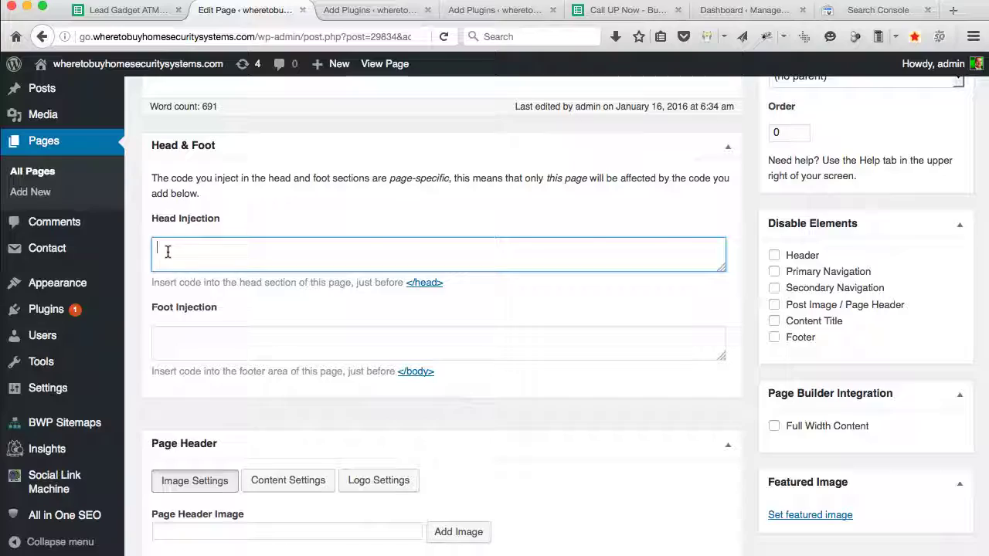
type("<meta name=\"google-site-verification\" content=\"G8K50dSTrgQisQZXuU434pgJWfBa1VgALU7GG7LXkVY\" />")
scroll(889, 253, "up", 15)
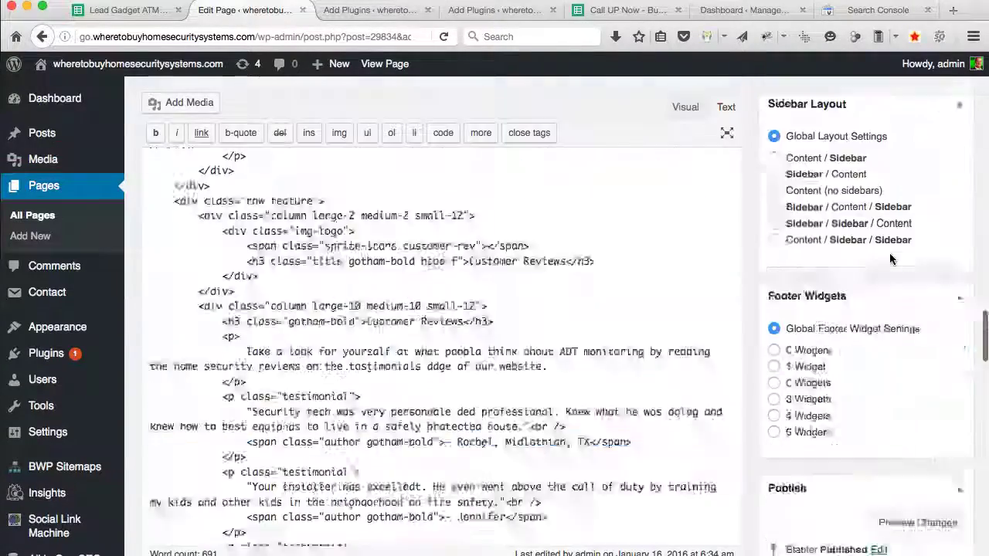
scroll(893, 259, "up", 2)
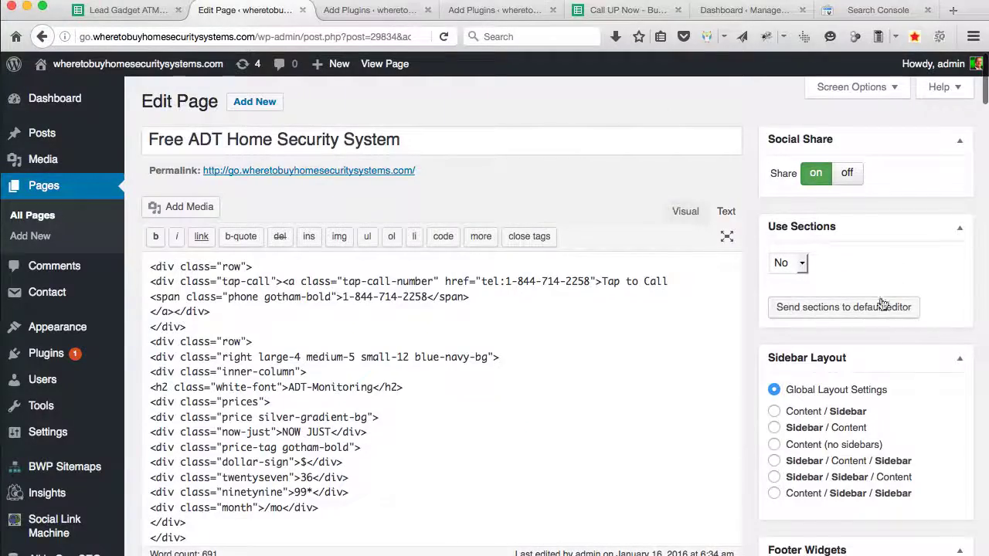
scroll(883, 309, "down", 5)
scroll(883, 312, "down", 3)
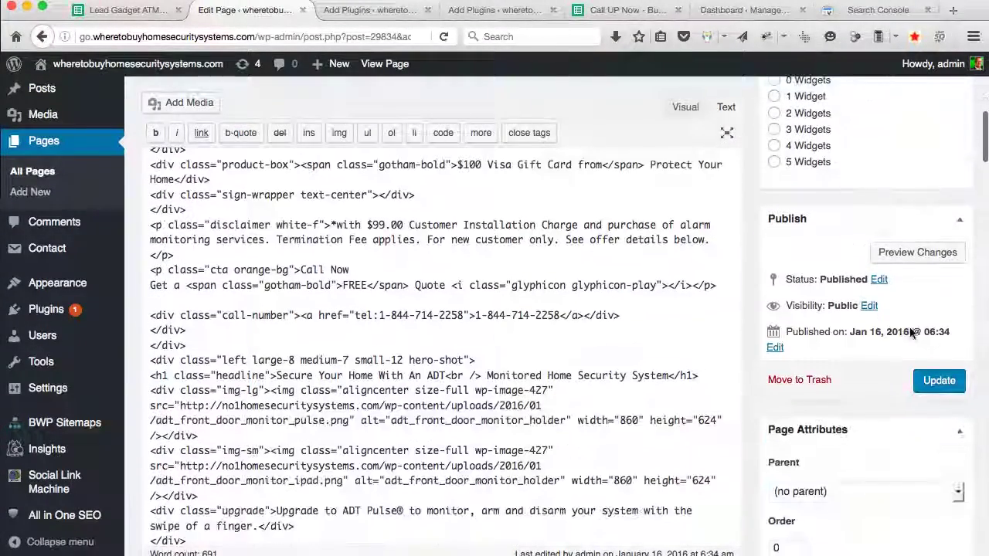
left_click(940, 383)
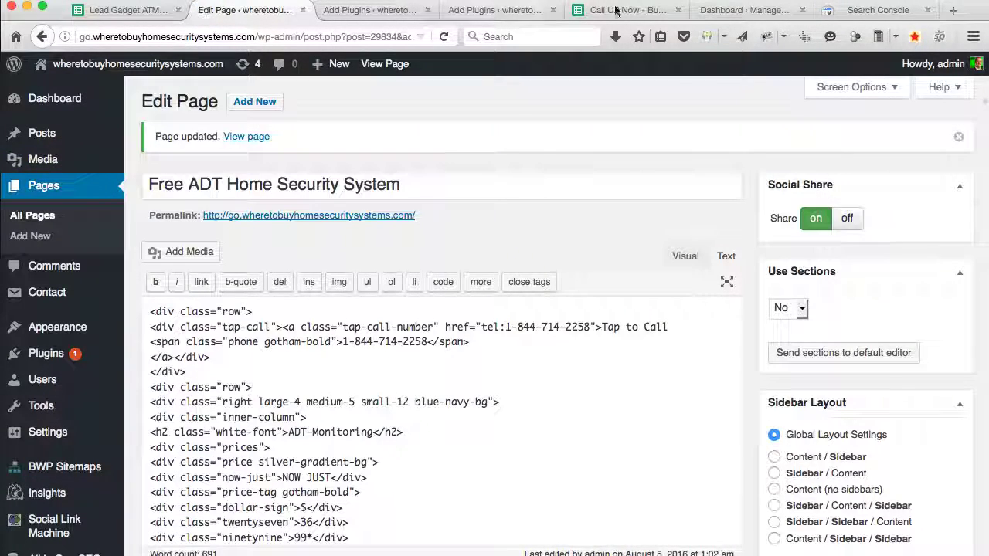
Verify ownership of go.wheretobuyhomesecuritysystems.com in Search Console with the HTML tag method and continue to the property's dashboard.
left_click(865, 14)
scroll(531, 247, "down", 3)
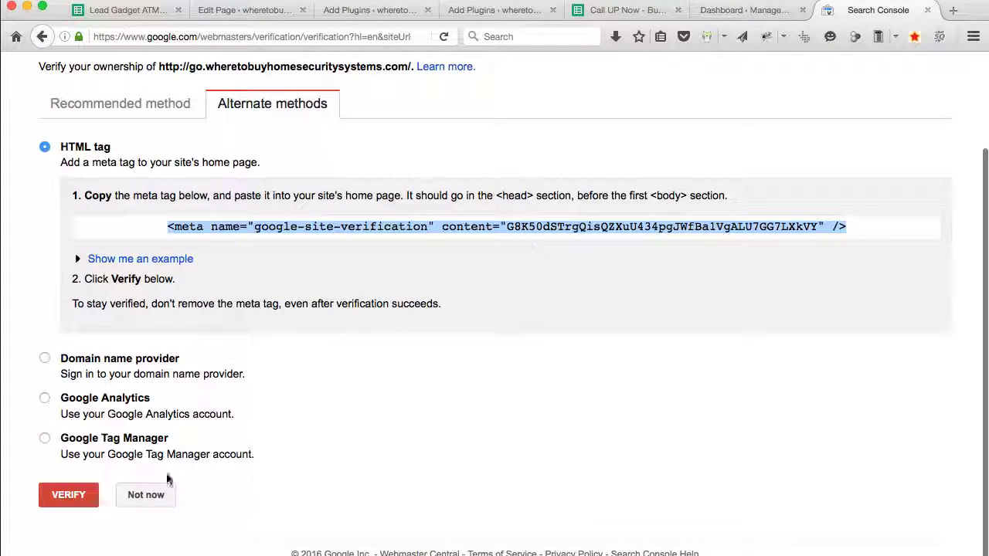
left_click(57, 497)
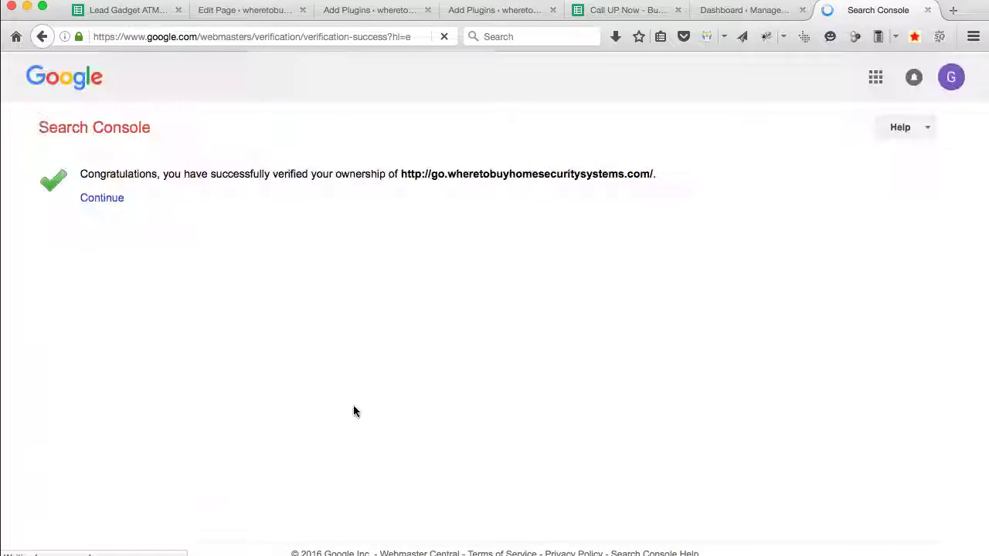
left_click(108, 200)
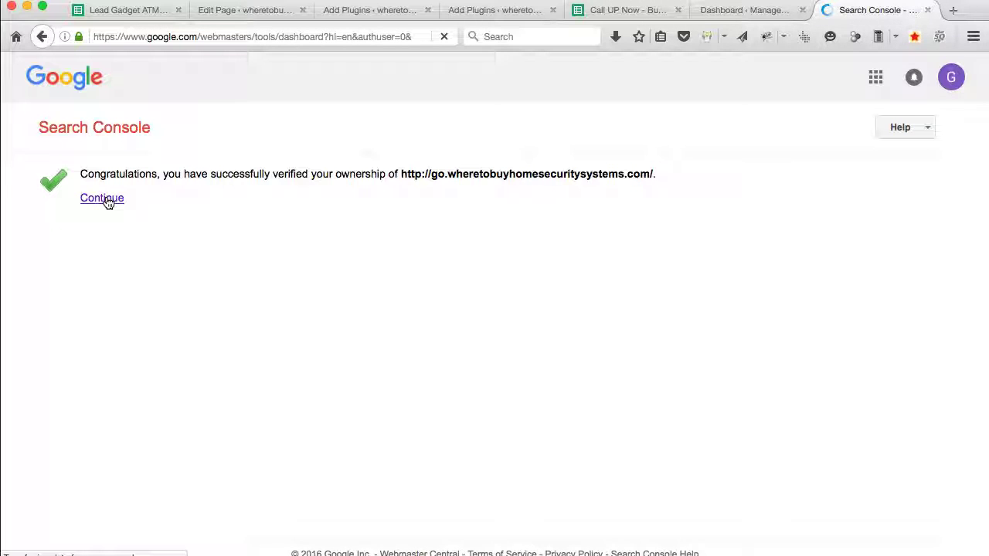